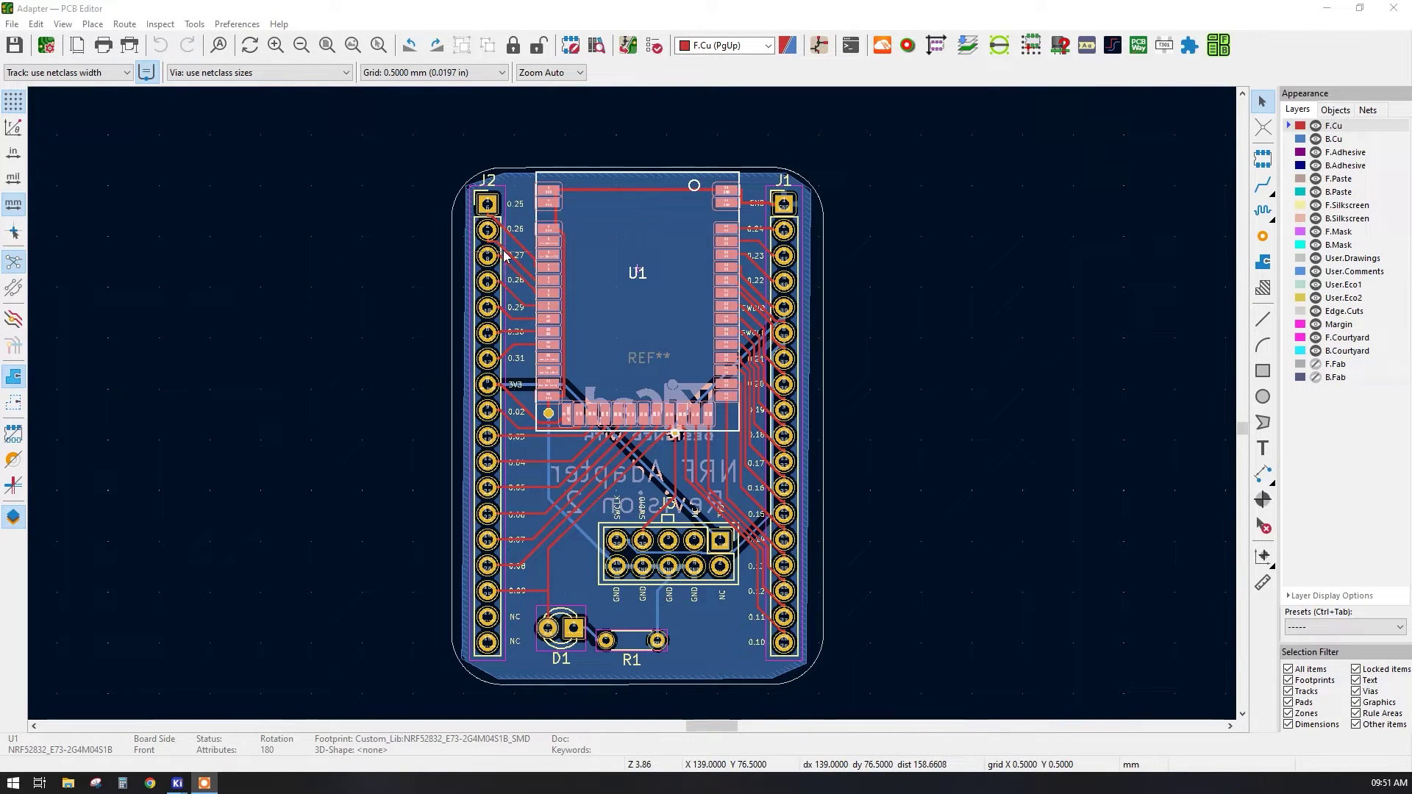
# Examine the adapter board in the 3D viewer from several angles, checking which components have models, and close the viewer.
pyautogui.click(62, 24)
pyautogui.click(250, 82)
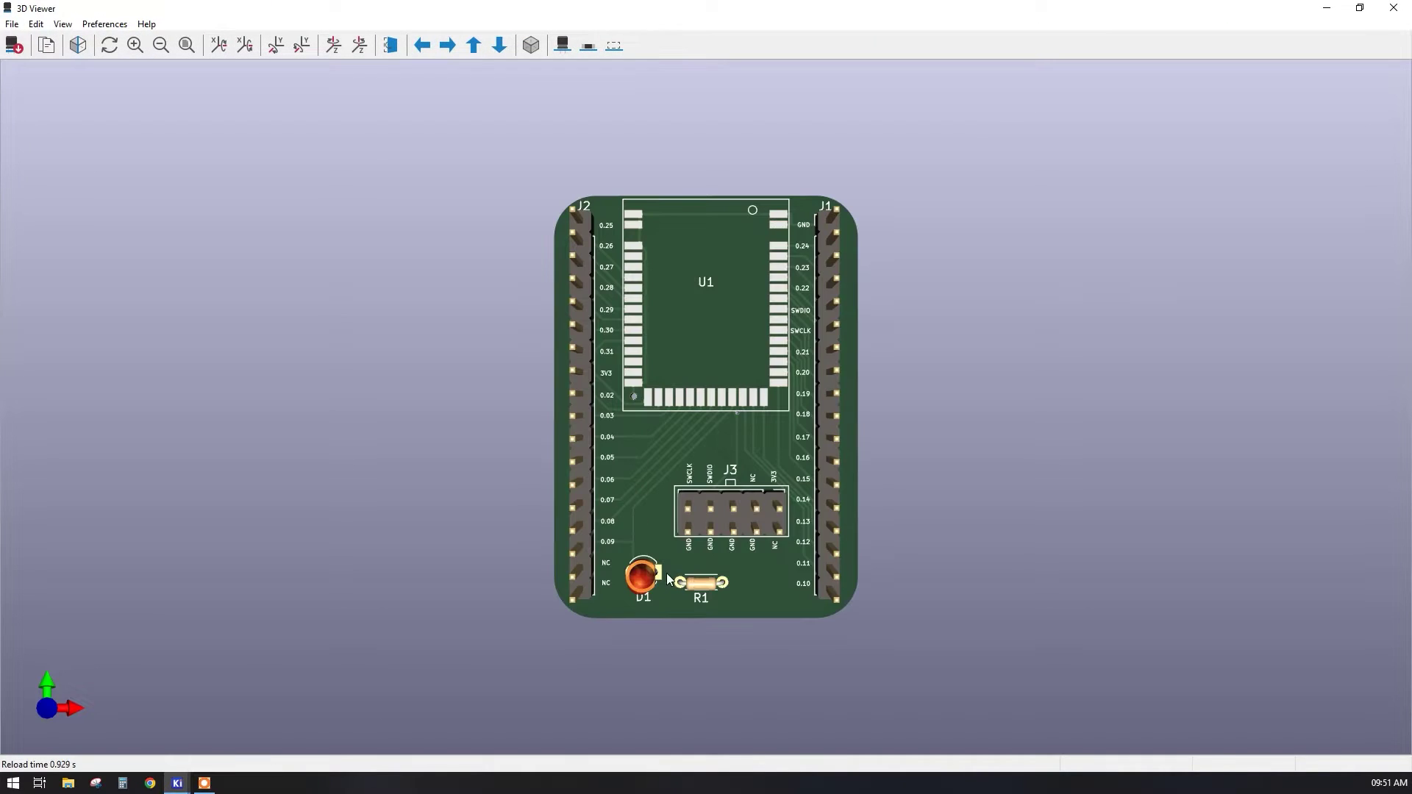
pyautogui.moveTo(684, 382); pyautogui.dragTo(736, 513)
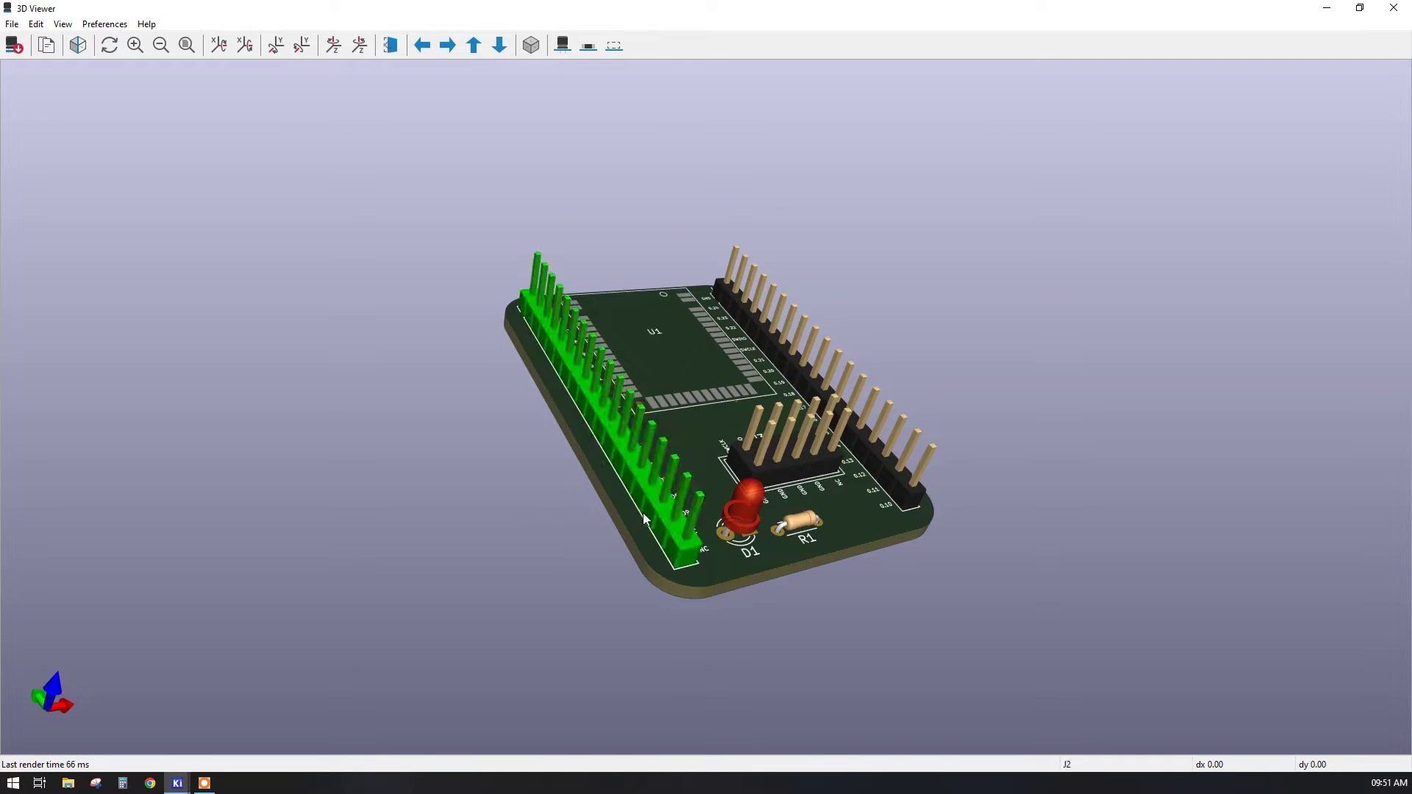
pyautogui.moveTo(662, 429); pyautogui.dragTo(598, 344)
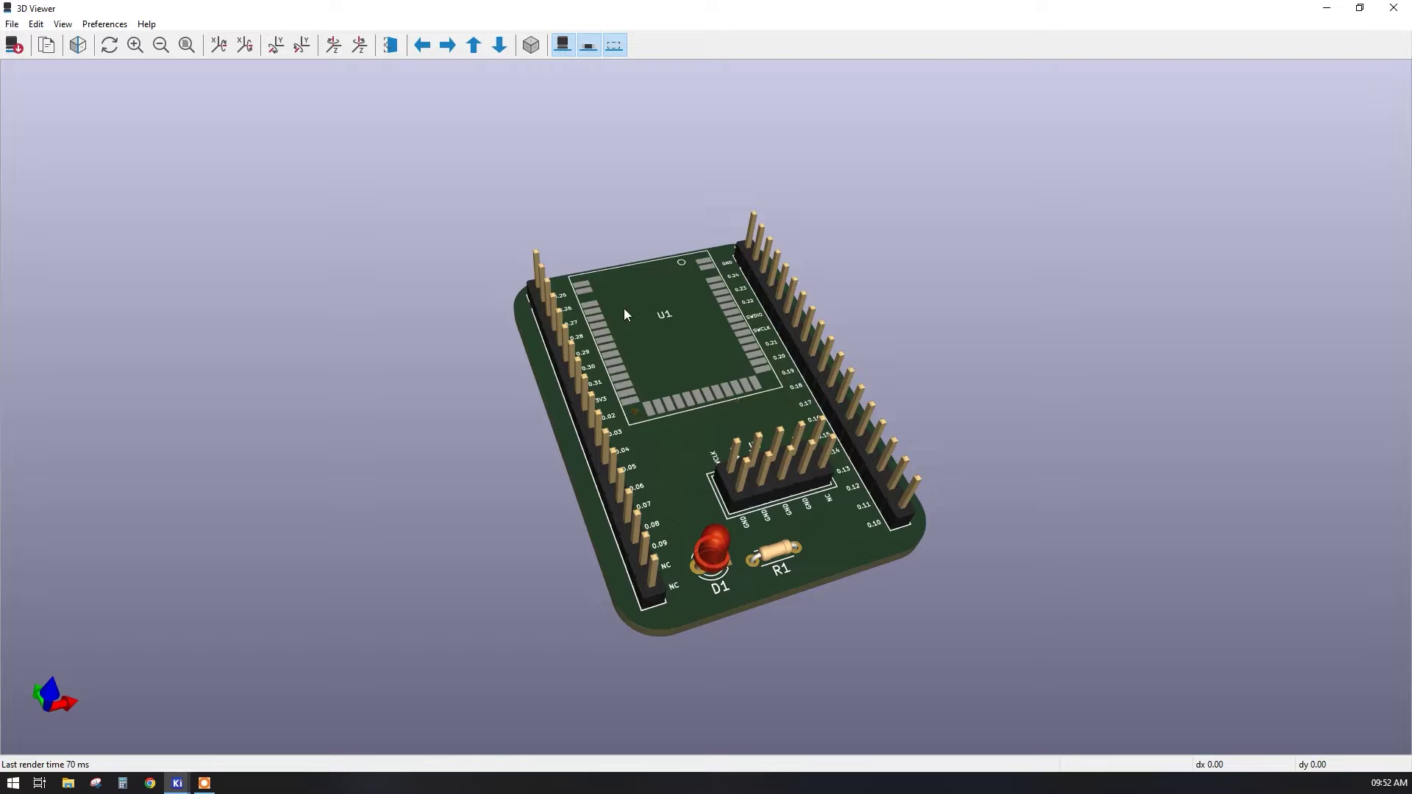
pyautogui.click(1394, 9)
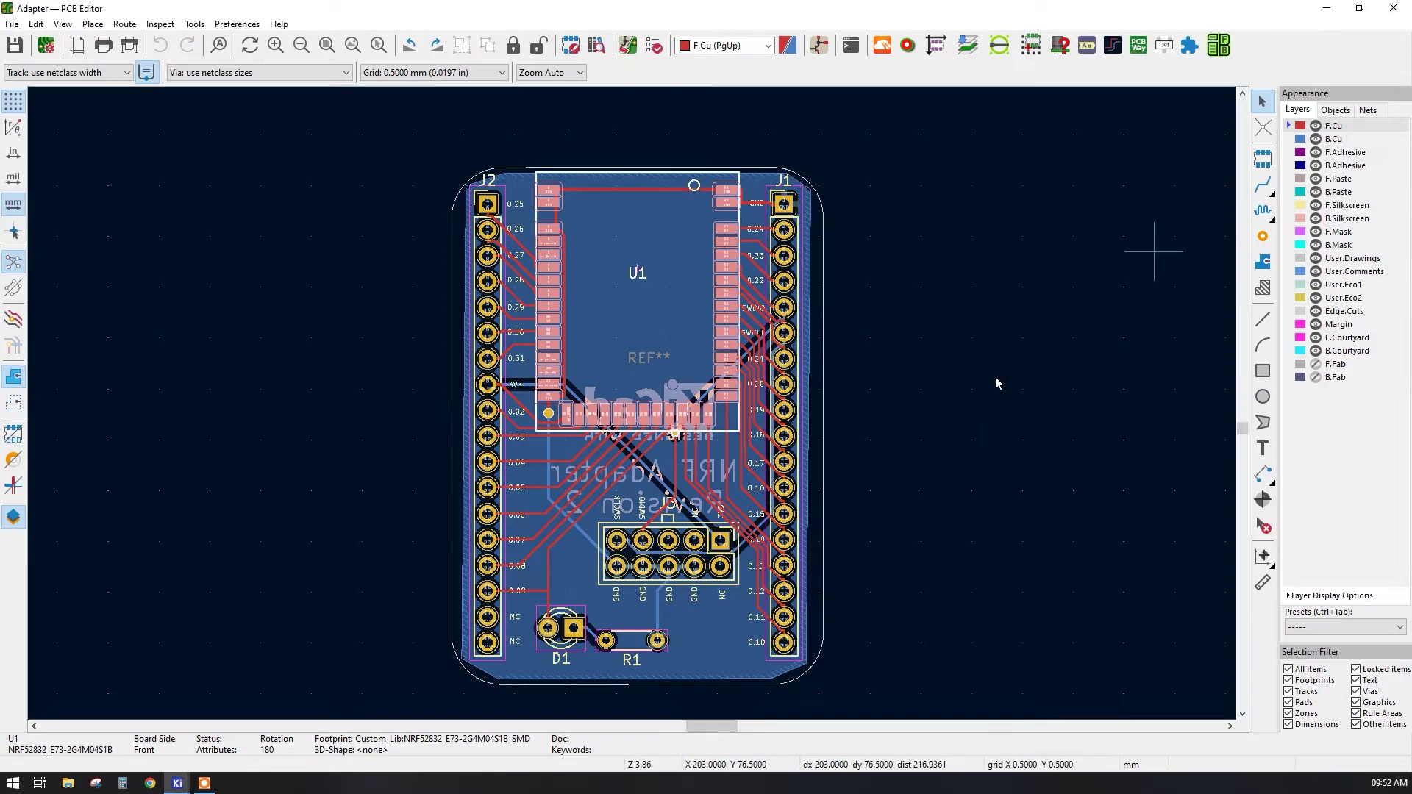
# Check the value text in the footprint properties of module U1 and close the properties.
pyautogui.click(651, 329)
pyautogui.doubleClick(647, 314)
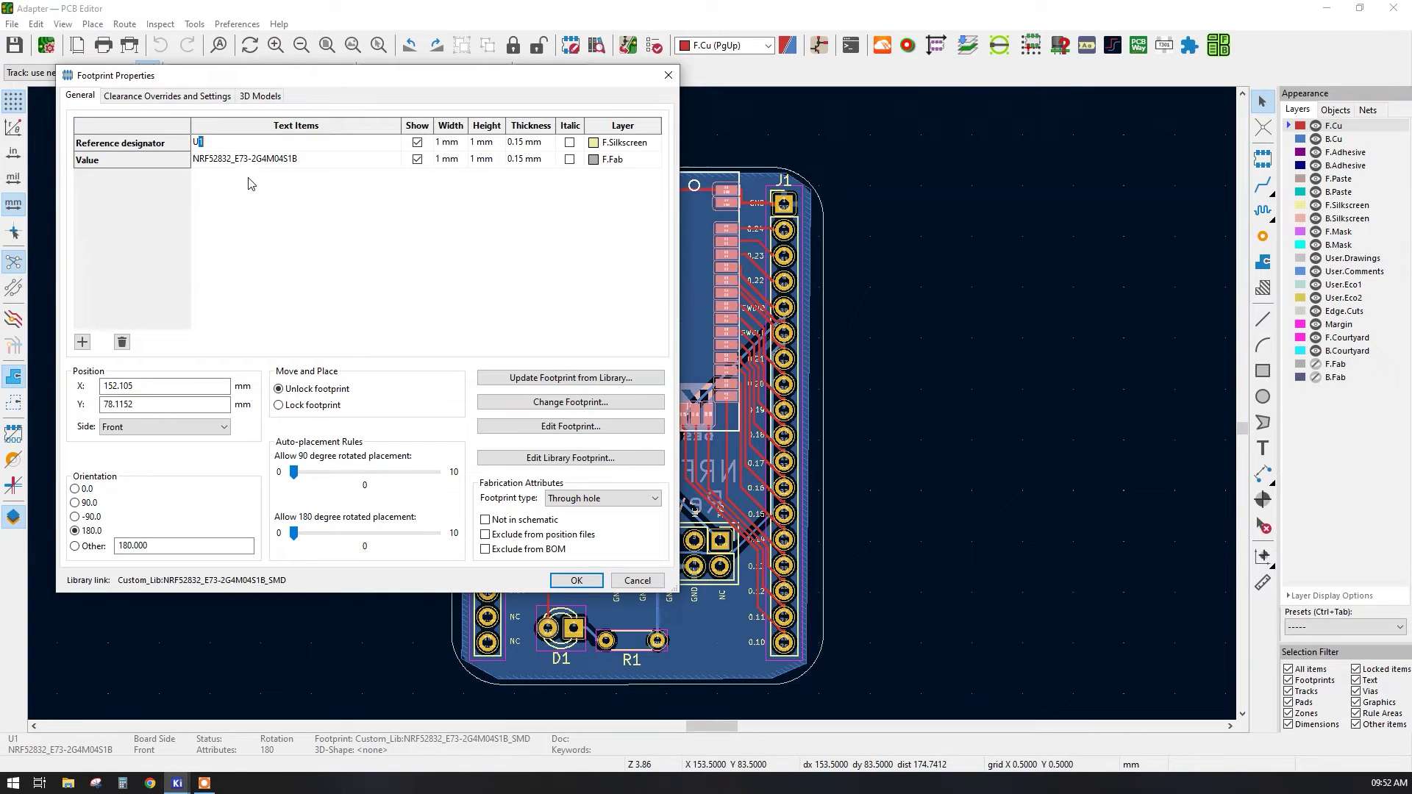
pyautogui.click(251, 163)
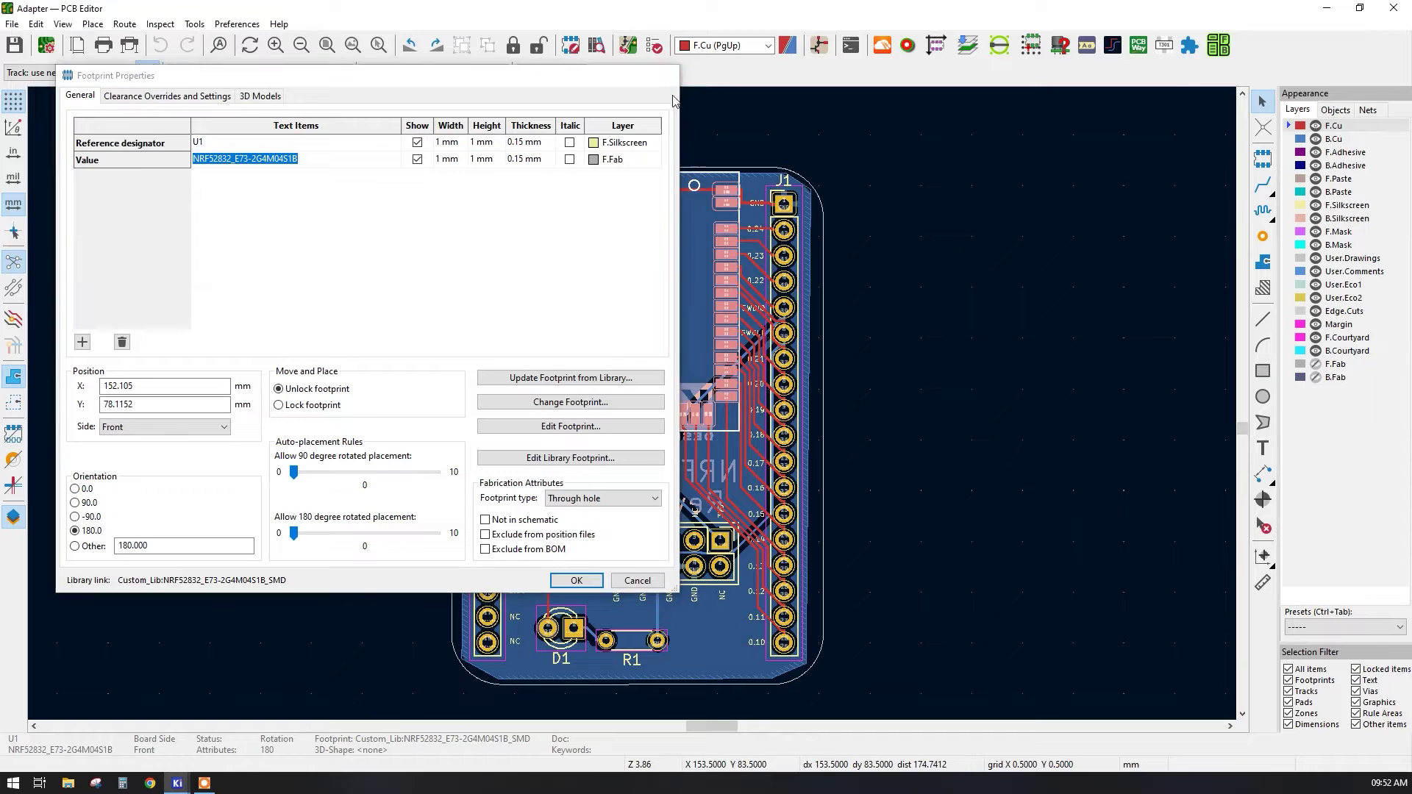
pyautogui.click(667, 75)
# Copy the value text NRF52832_E73-2G4M04S1B from U1's footprint properties, leaving the footprint unmodified.
pyautogui.rightClick(663, 332)
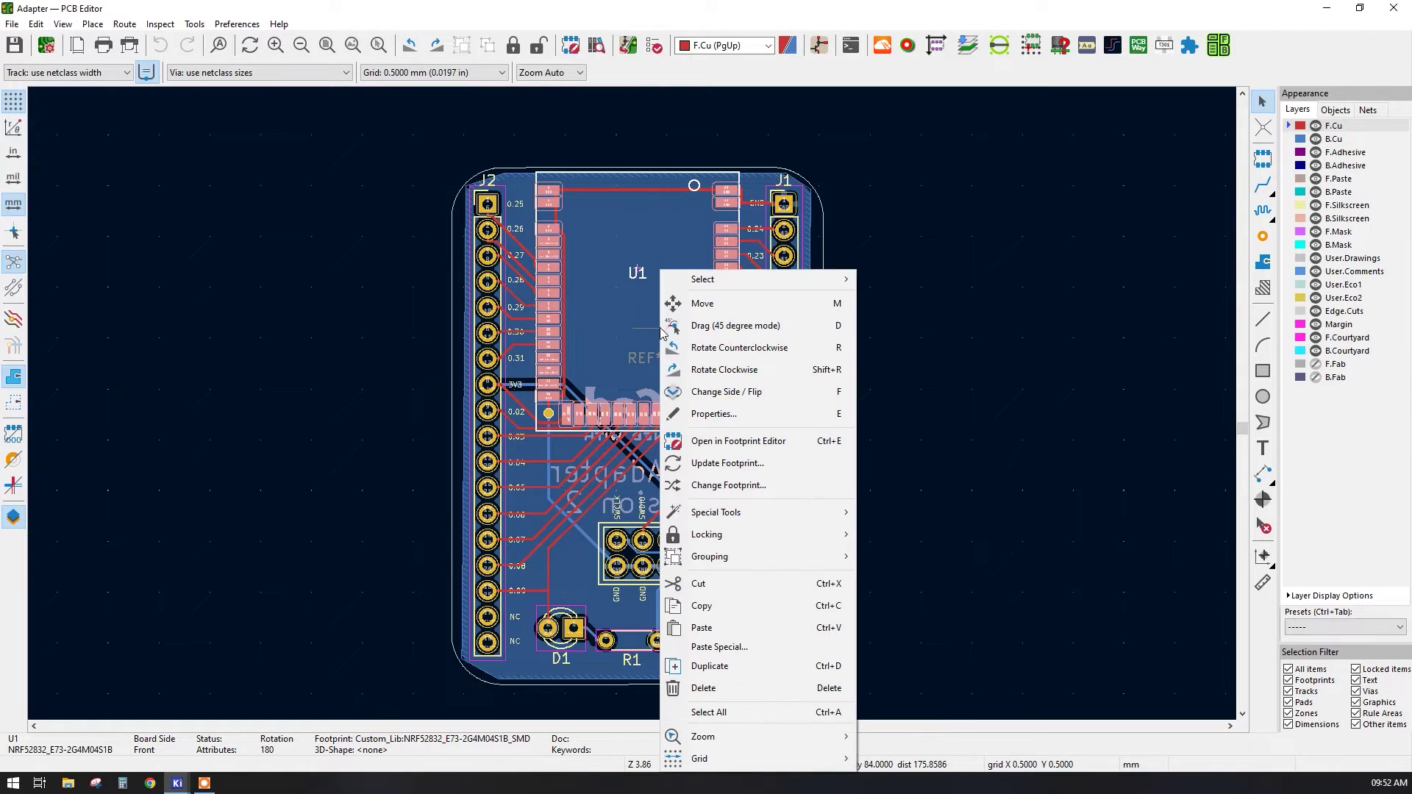
pyautogui.click(681, 416)
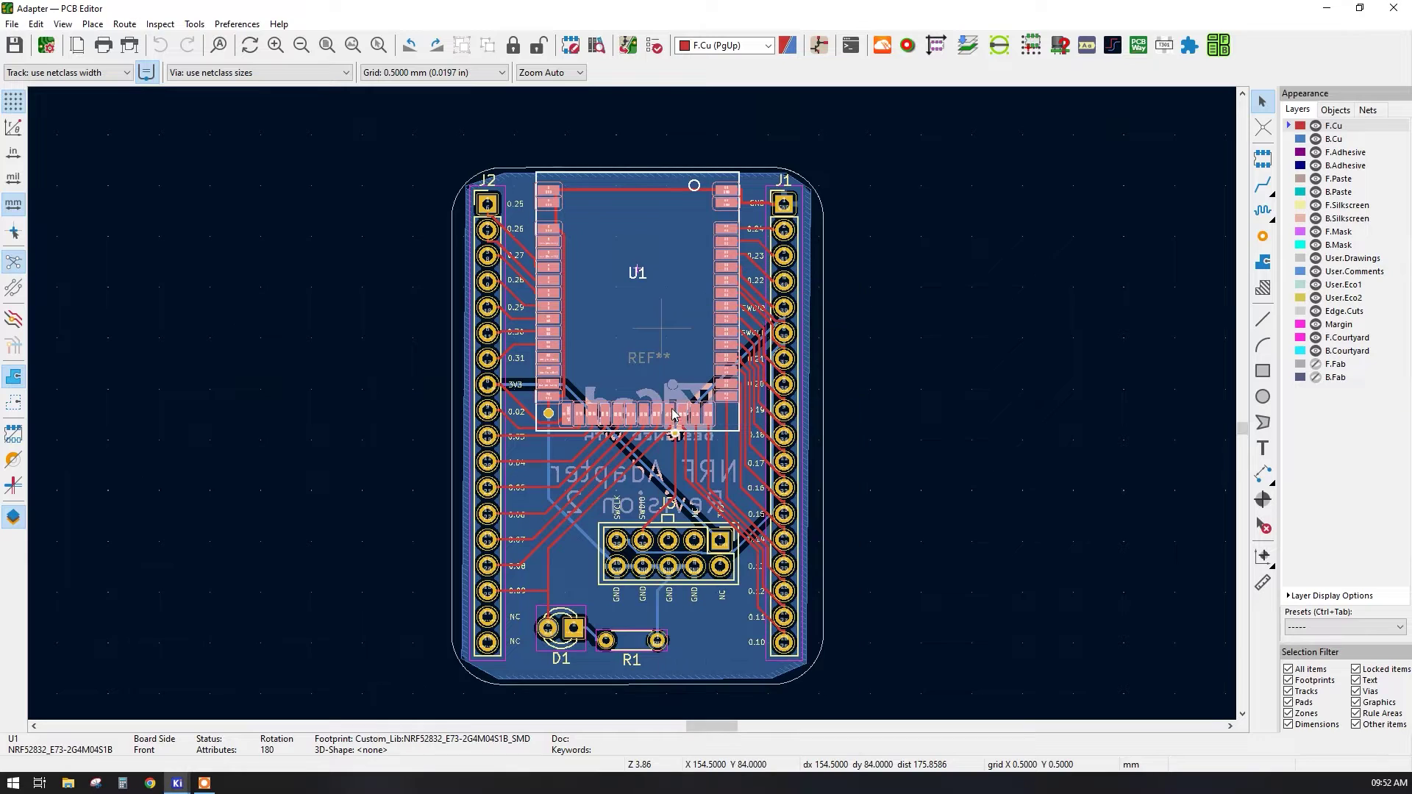
pyautogui.click(229, 168)
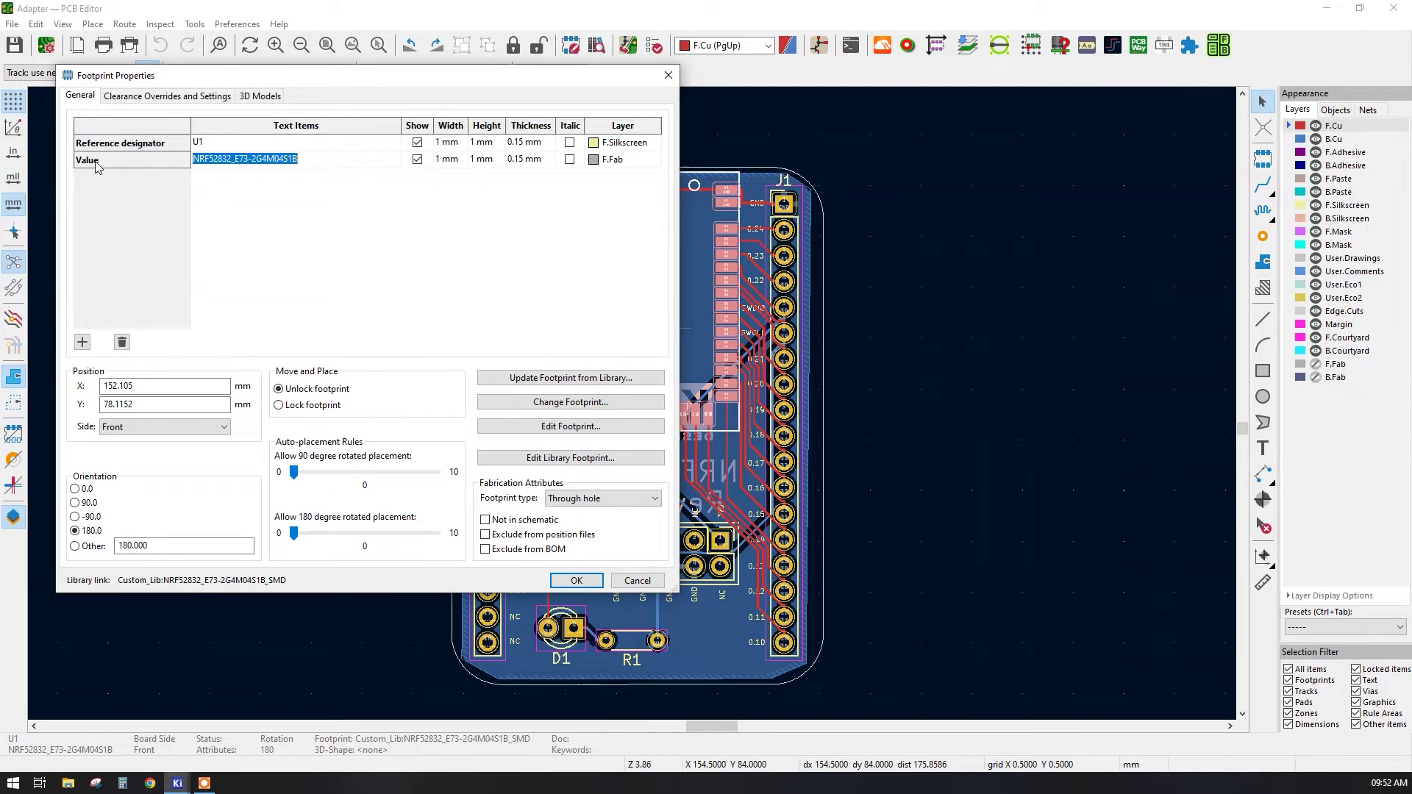
pyautogui.click(272, 161)
pyautogui.click(279, 161)
pyautogui.moveTo(237, 165); pyautogui.dragTo(172, 163)
pyautogui.click(668, 75)
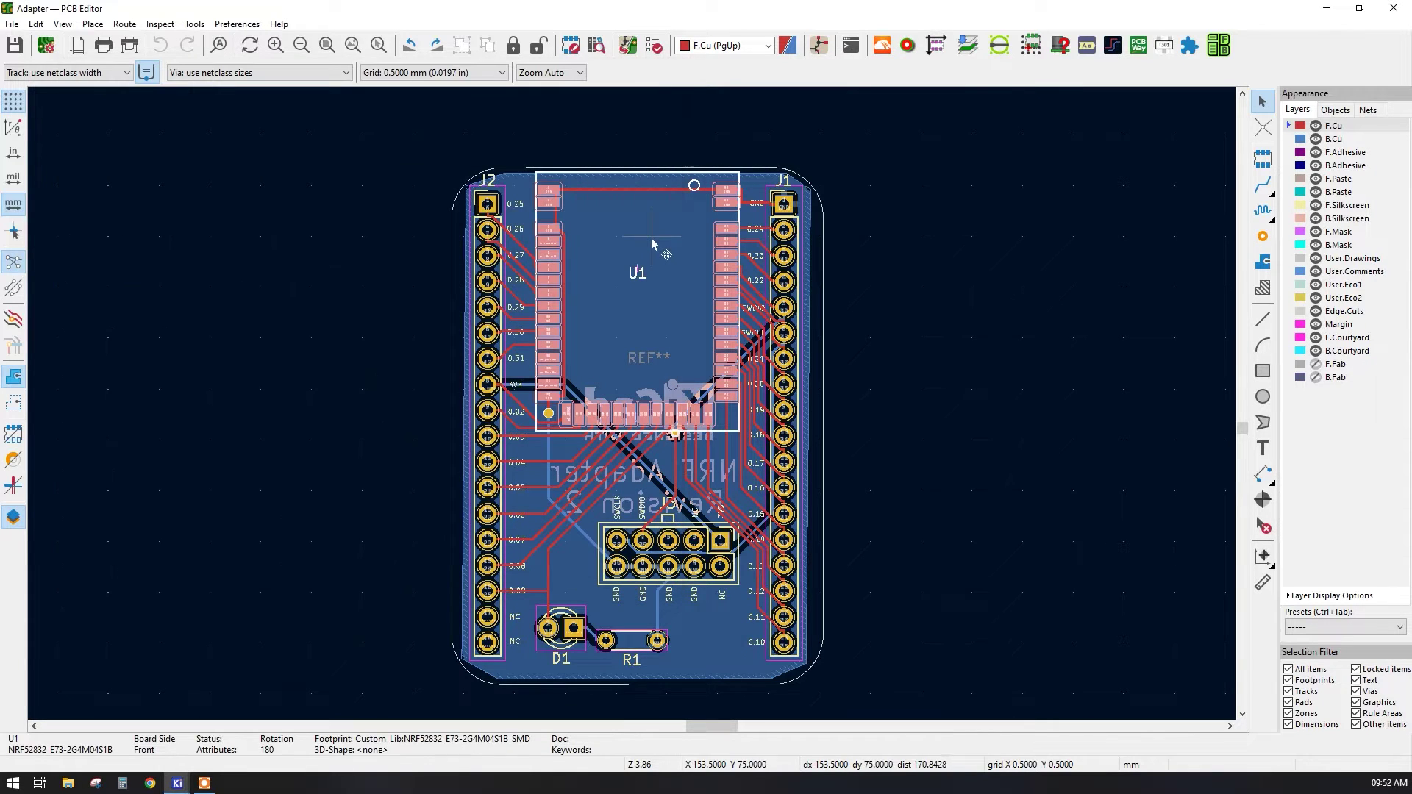
pyautogui.doubleClick(611, 274)
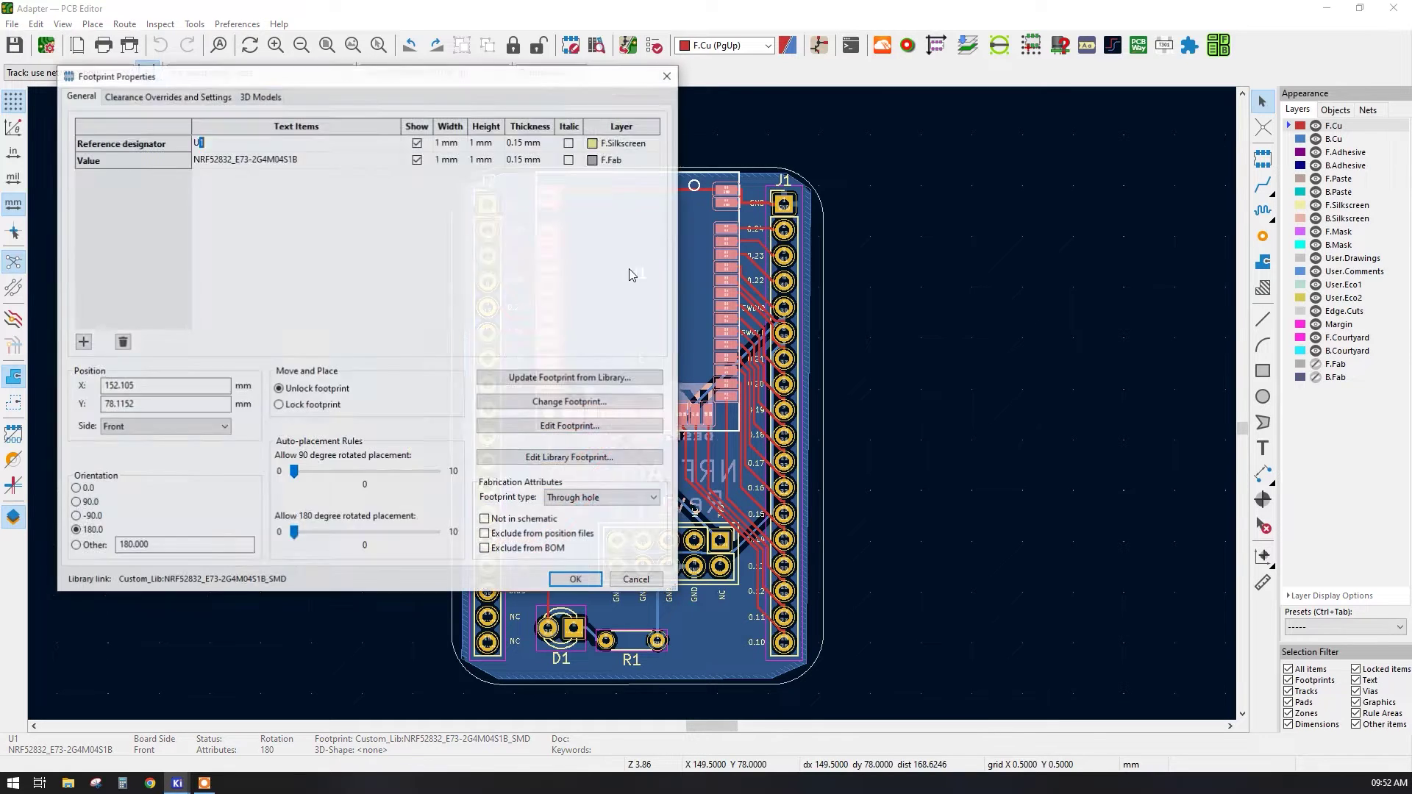
pyautogui.click(668, 75)
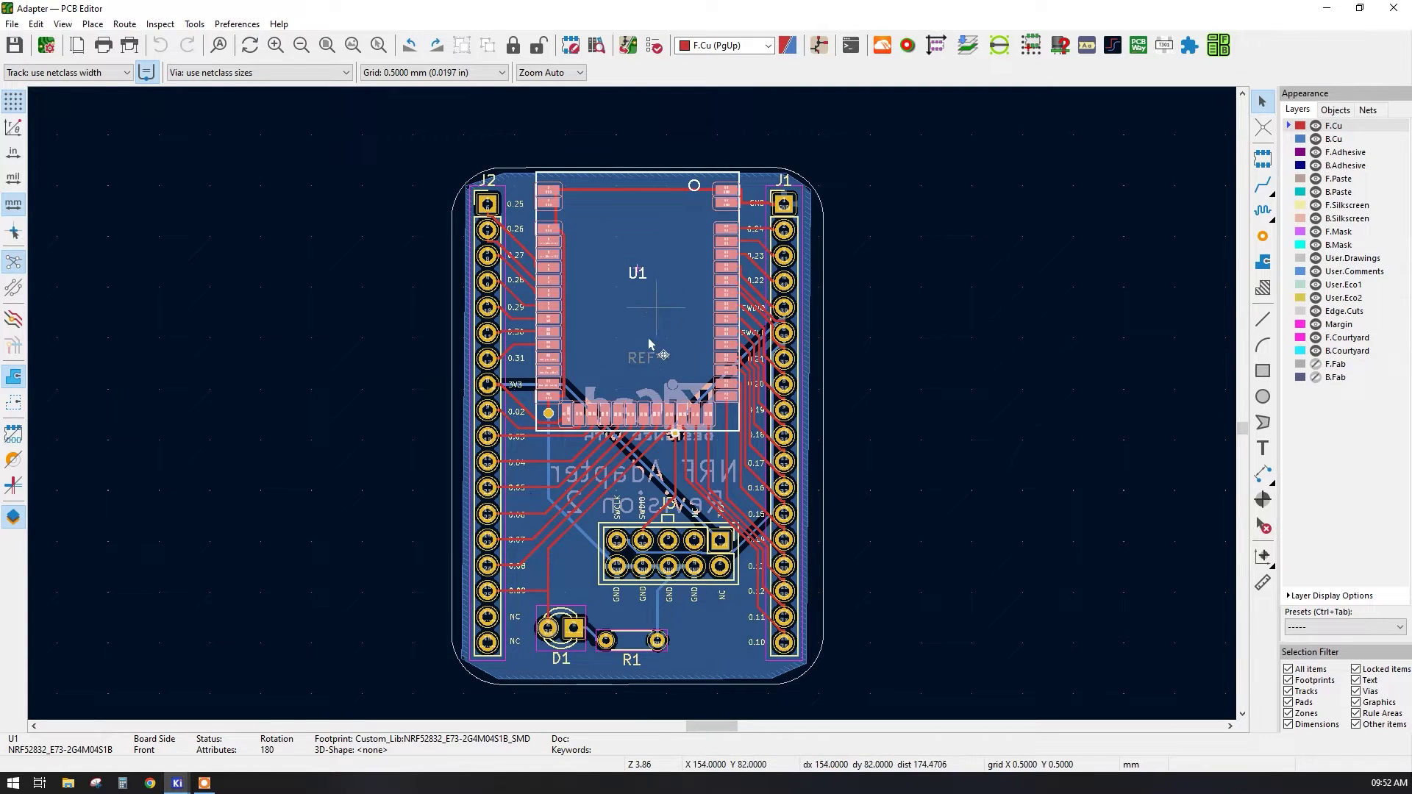
# Switch to Chrome, search Google for "nrf52832_e73-2g4m04s1b 3d symbol" and open the GrabCAD result for E73-2G4M04S.
pyautogui.click(160, 786)
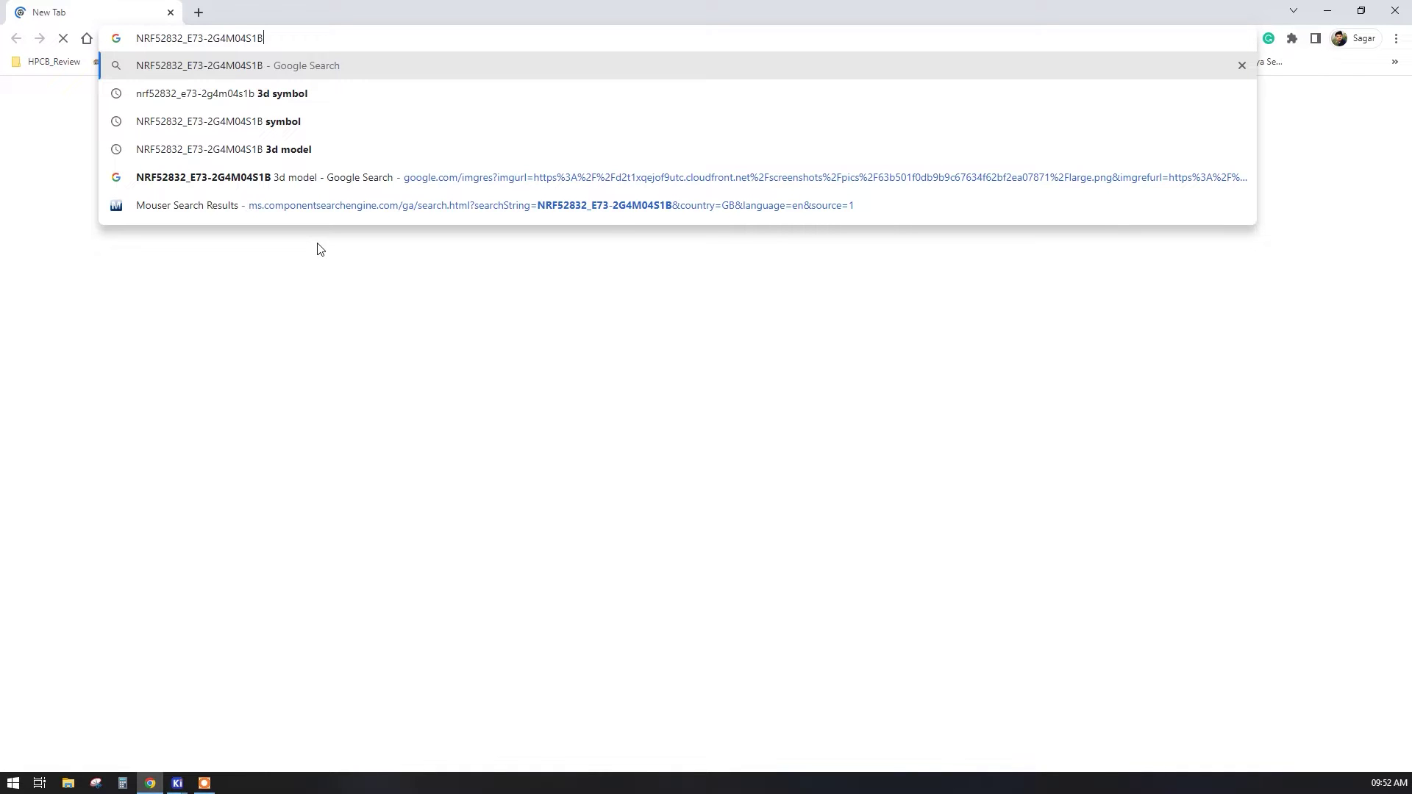
pyautogui.click(264, 96)
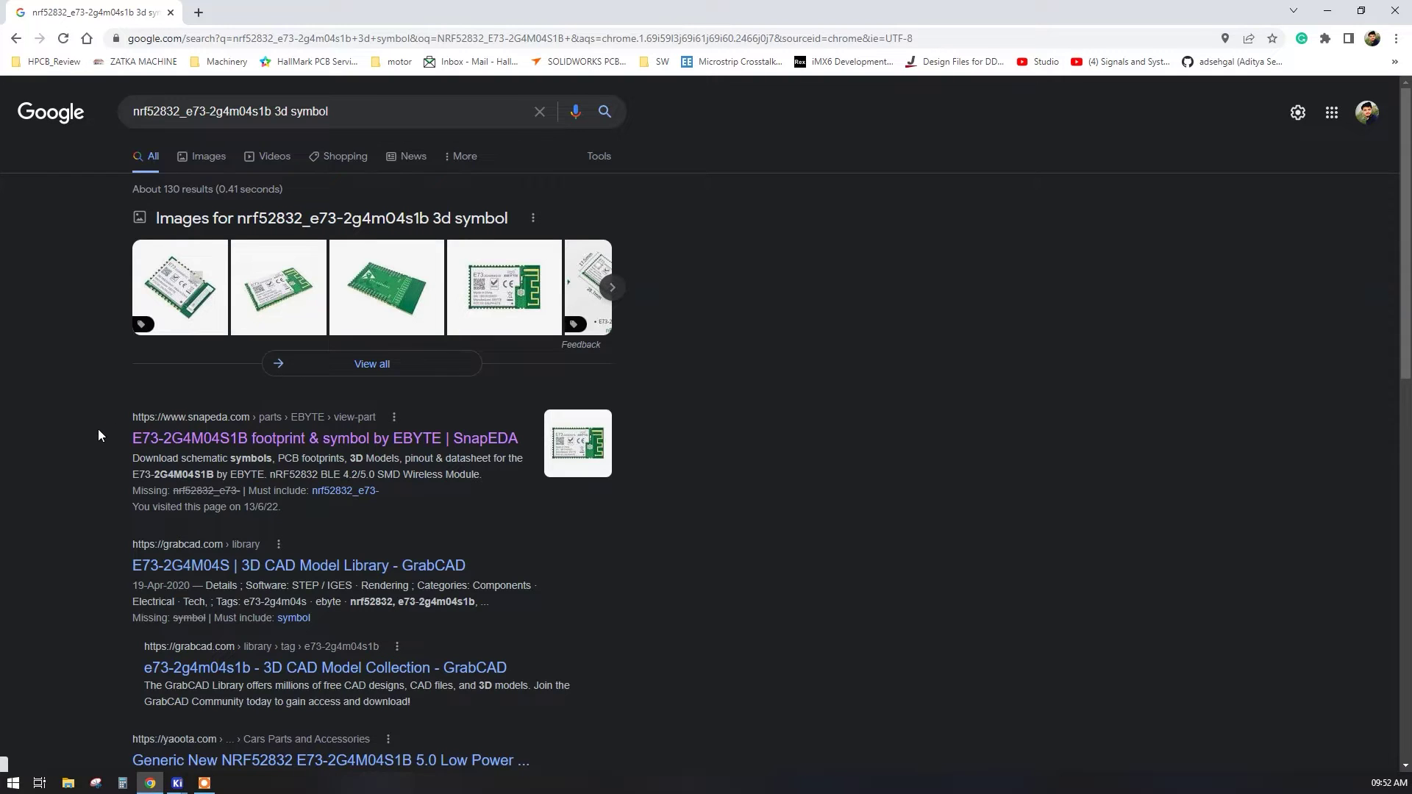
pyautogui.scroll(-2, 74, 452)
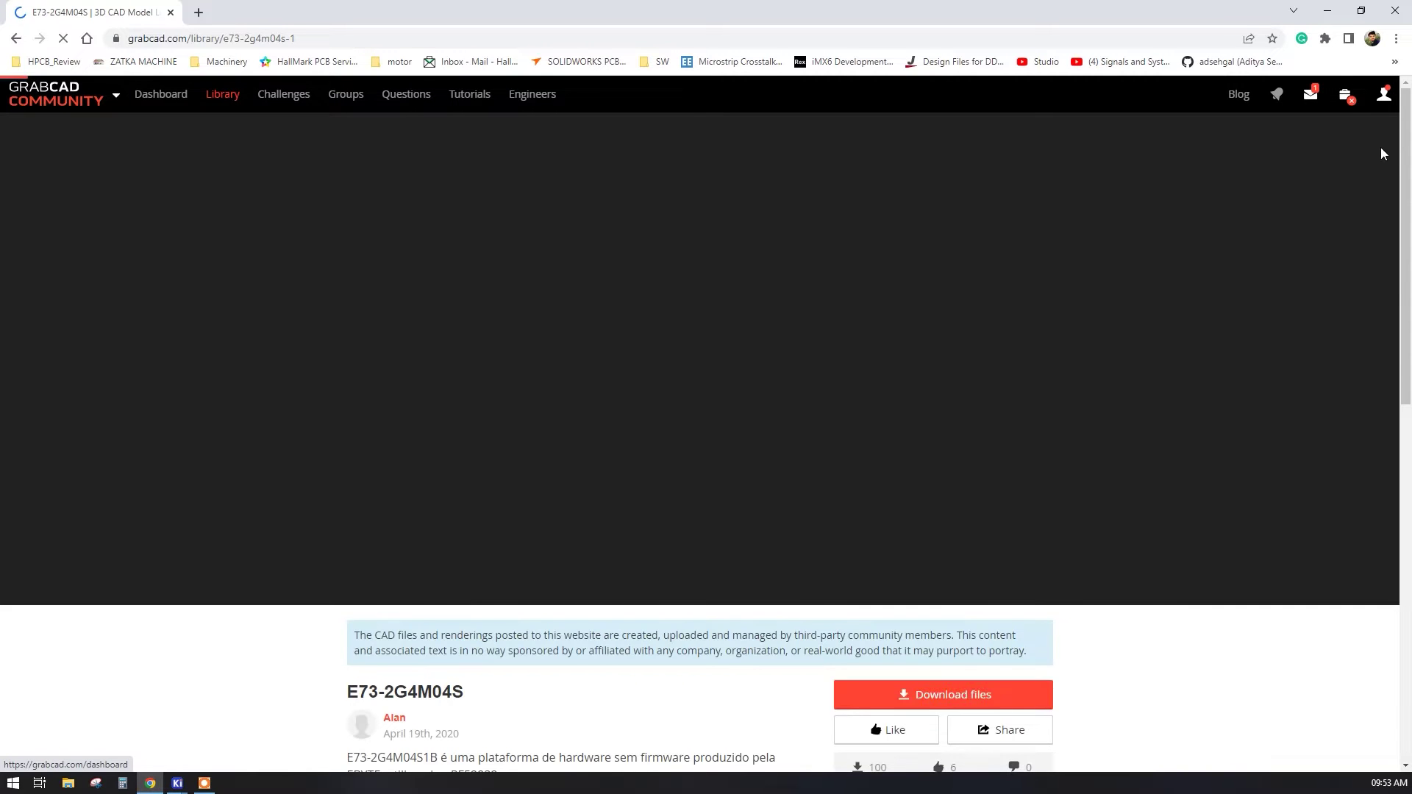
# Look through the E73-2G4M04S preview images and download the file E73-2G4M04S v2.step.
pyautogui.moveTo(1381, 101)
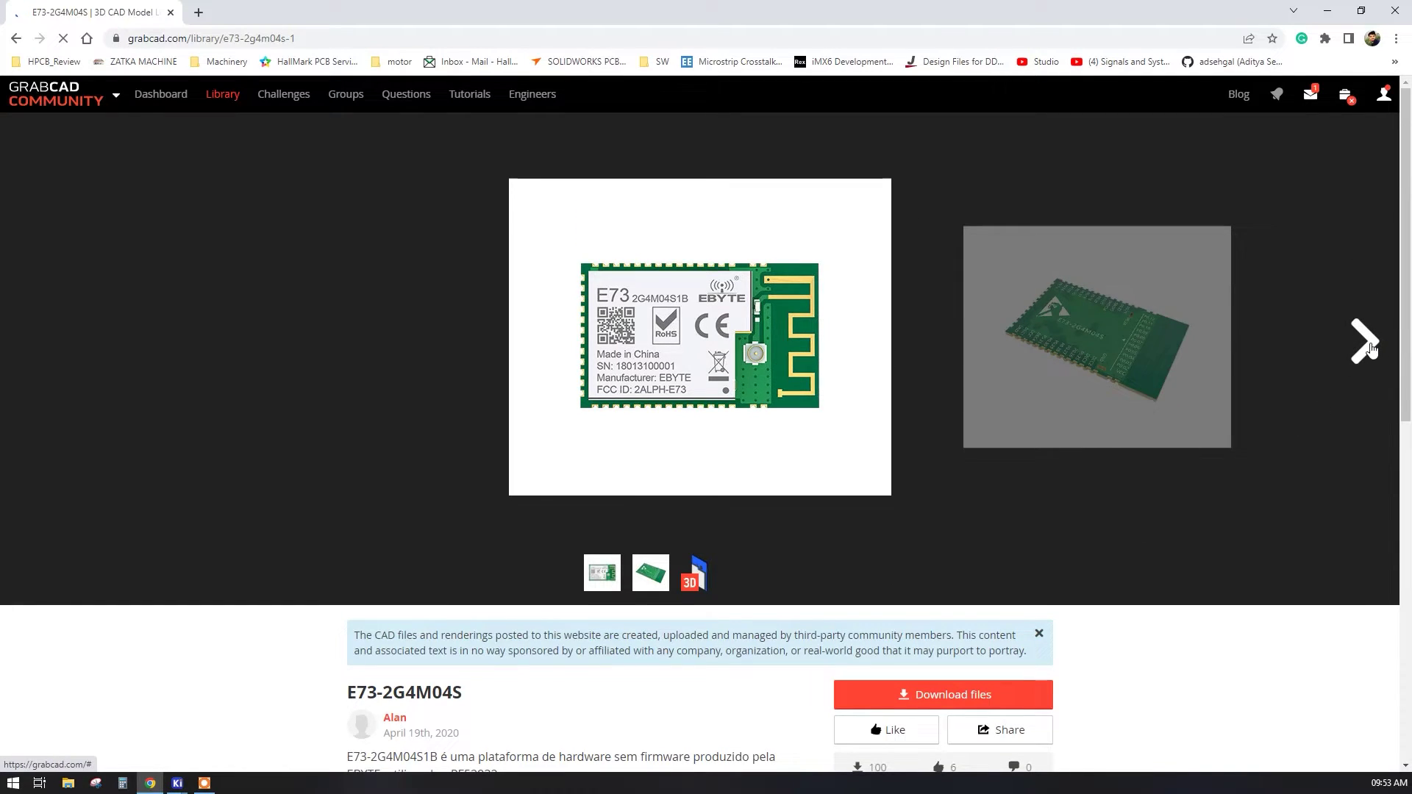
pyautogui.click(1372, 349)
pyautogui.click(1353, 341)
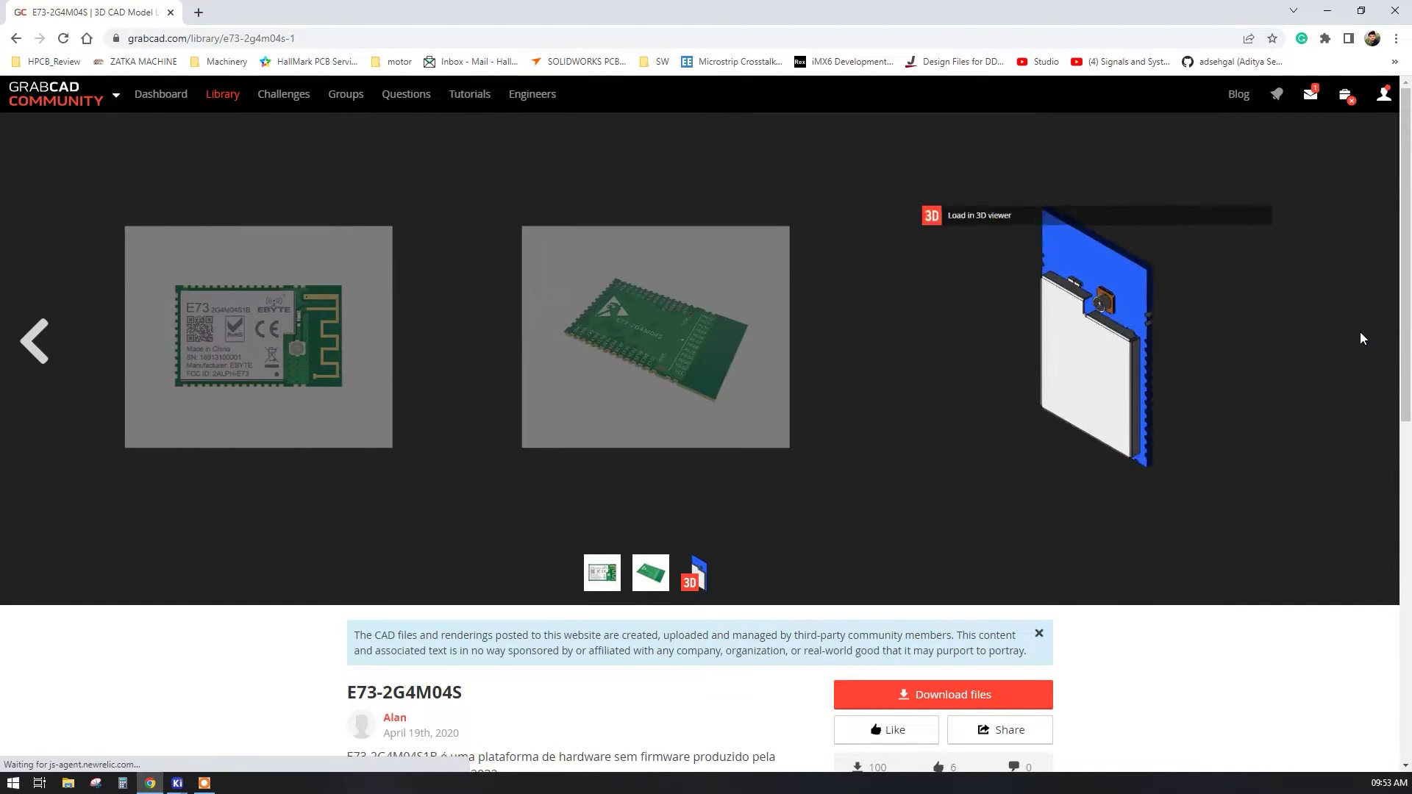
pyautogui.scroll(-3, 539, 556)
pyautogui.scroll(-2, 539, 556)
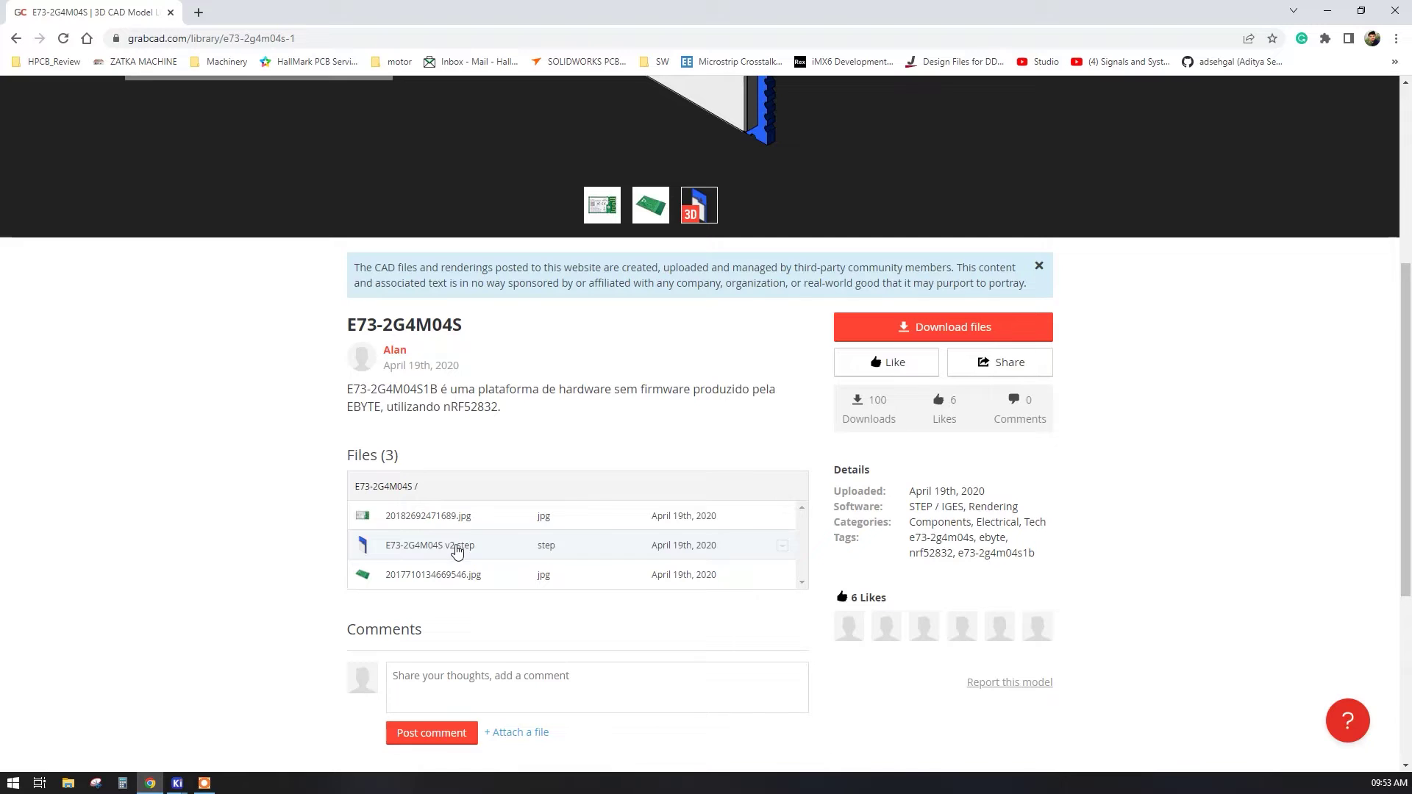
pyautogui.click(419, 547)
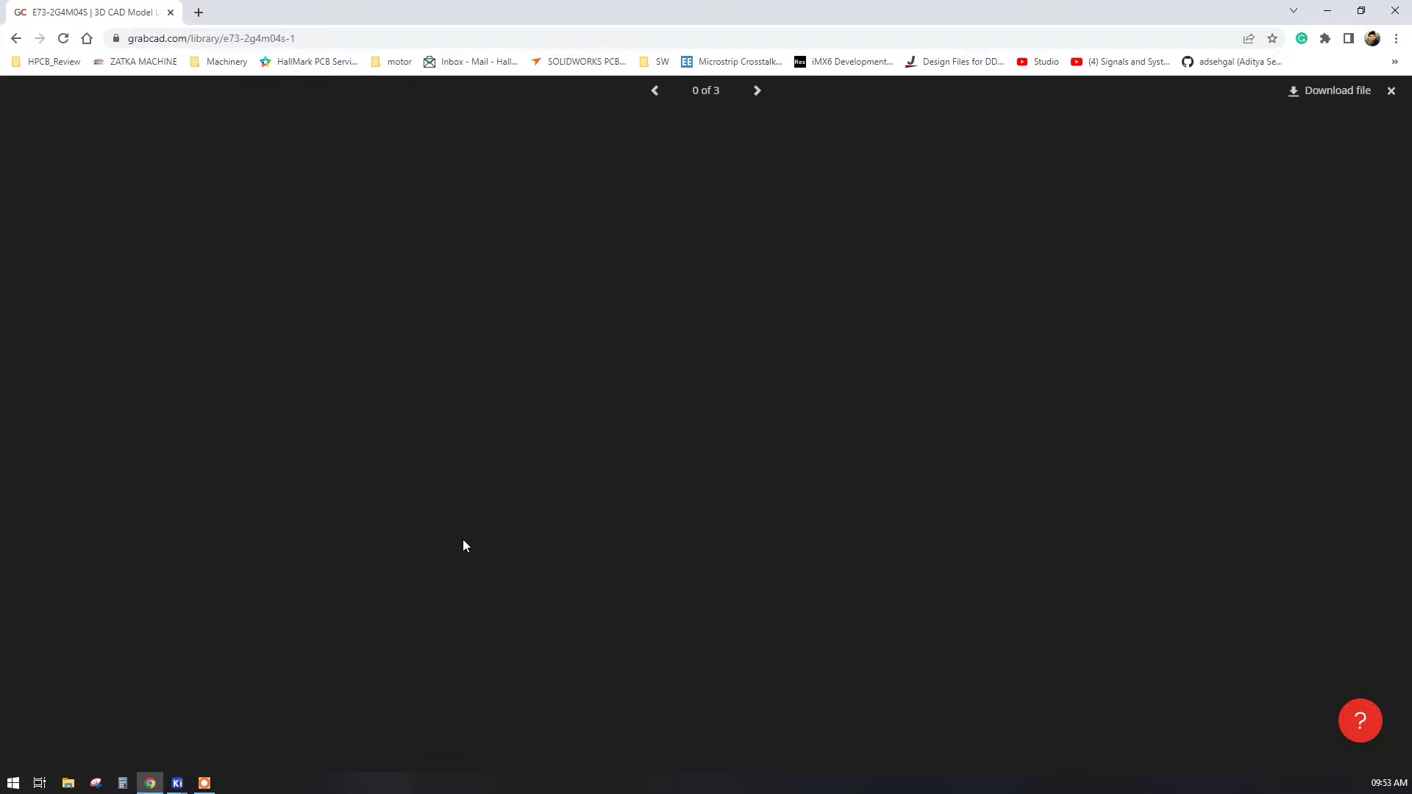
pyautogui.click(1327, 94)
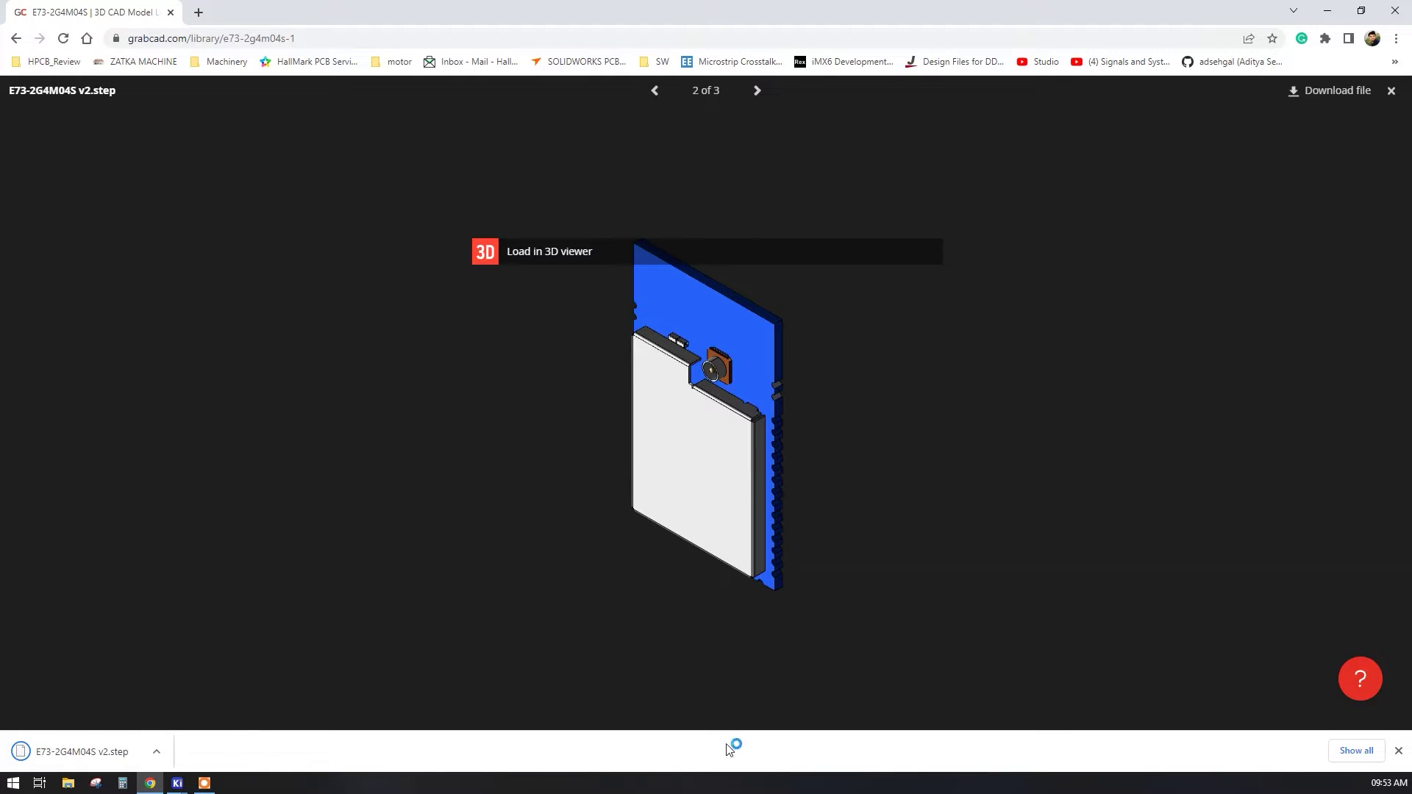
# Show the downloaded E73-2G4M04S v2.step file in its folder and return to the KiCad PCB Editor.
pyautogui.click(1355, 750)
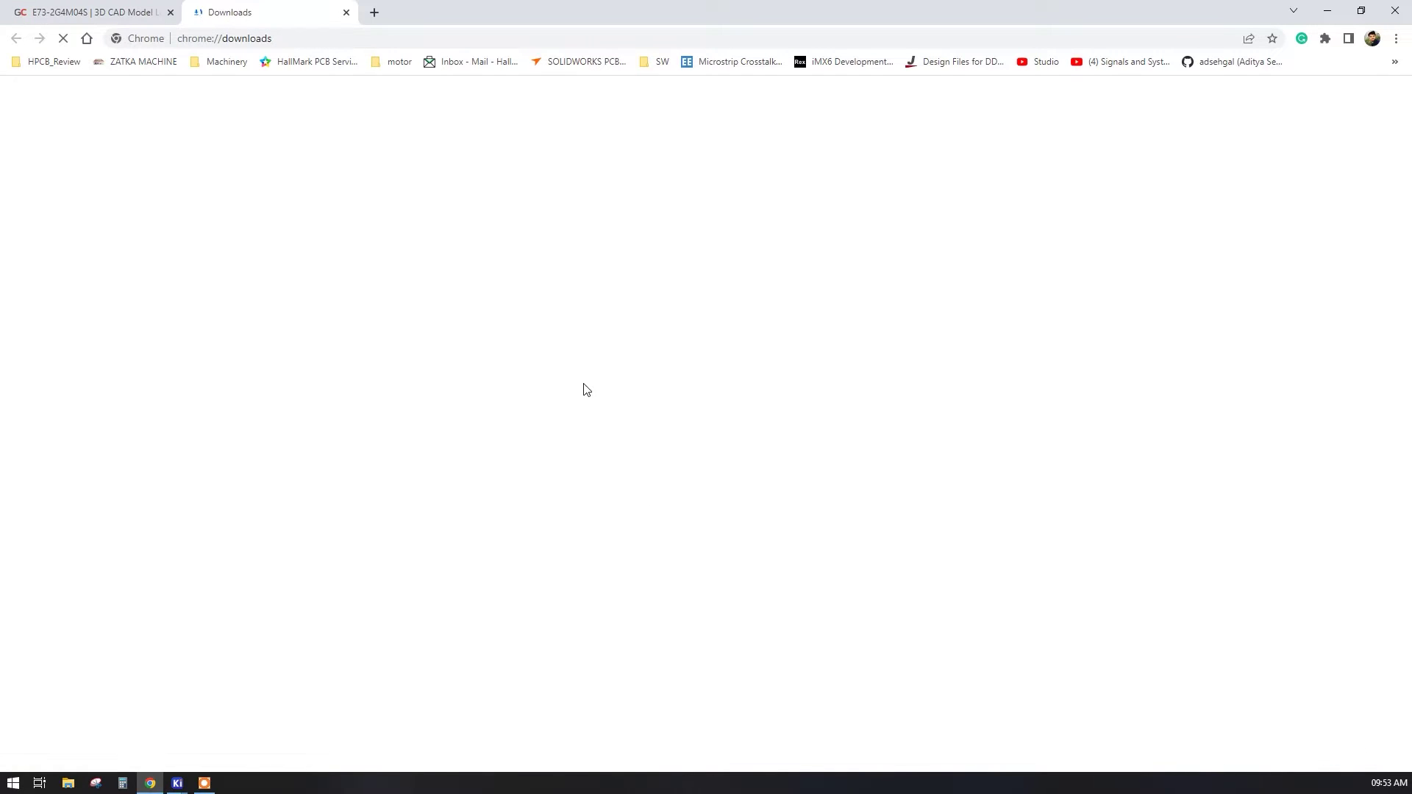
pyautogui.click(563, 236)
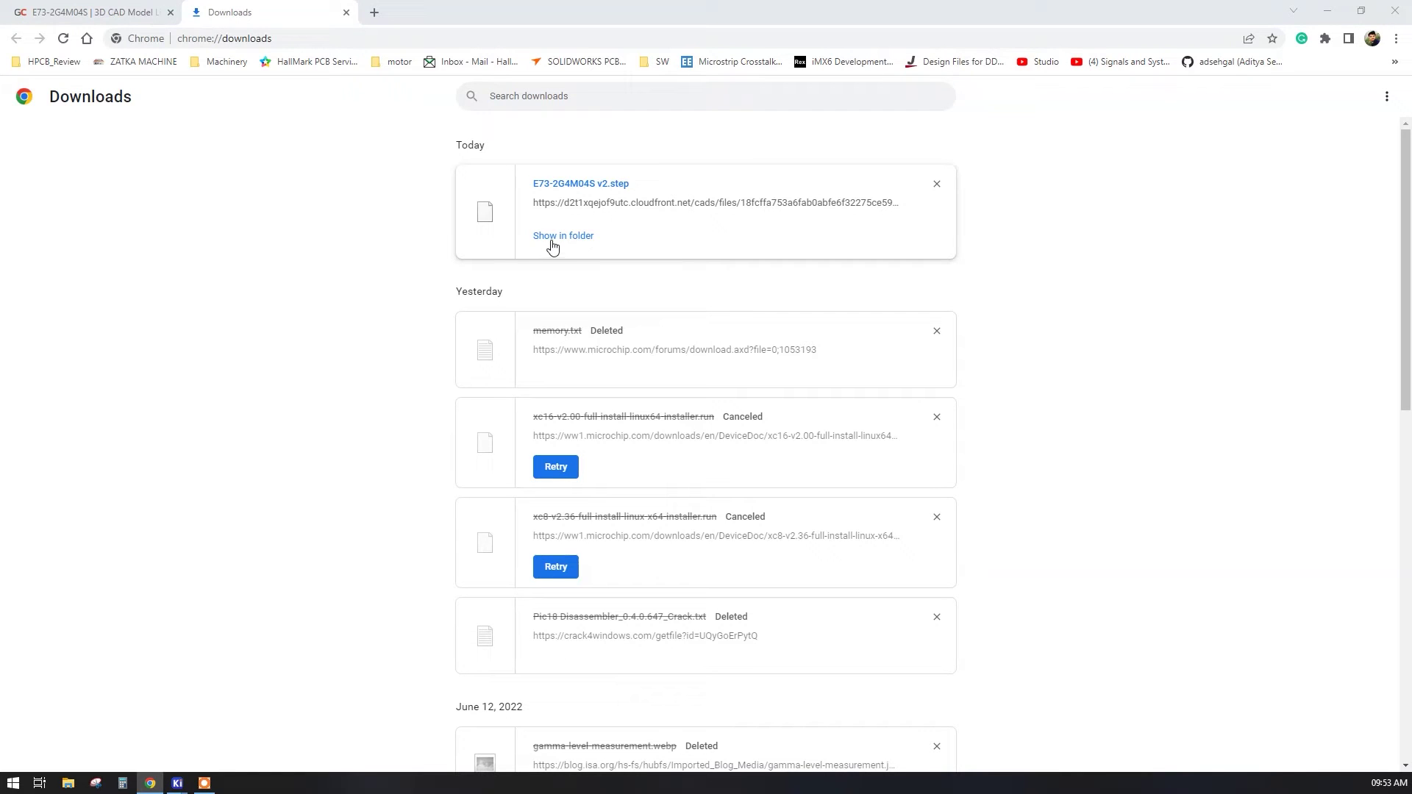
pyautogui.click(1327, 11)
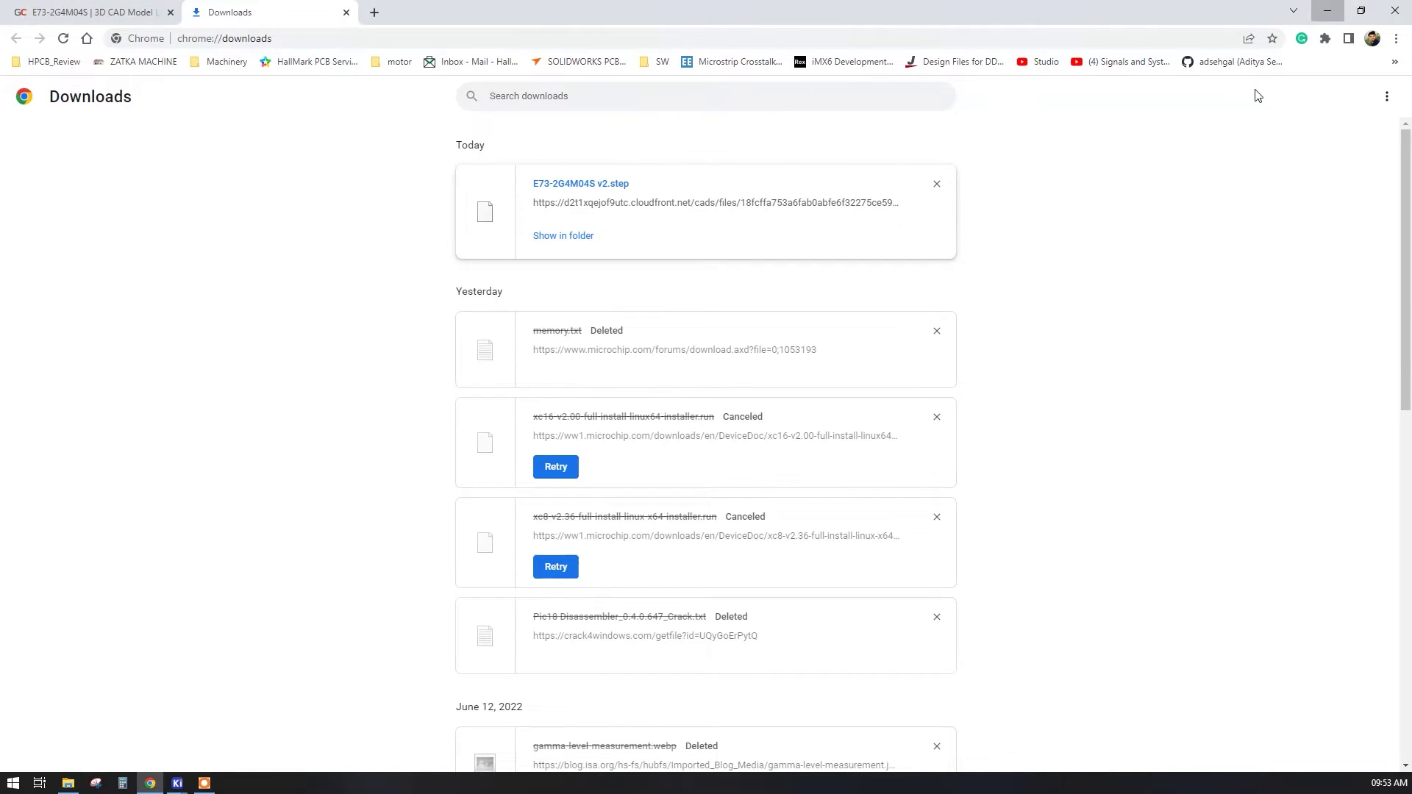
pyautogui.click(1119, 326)
# Open the 3D model settings in U1's footprint properties and tilt the footprint preview.
pyautogui.click(649, 275)
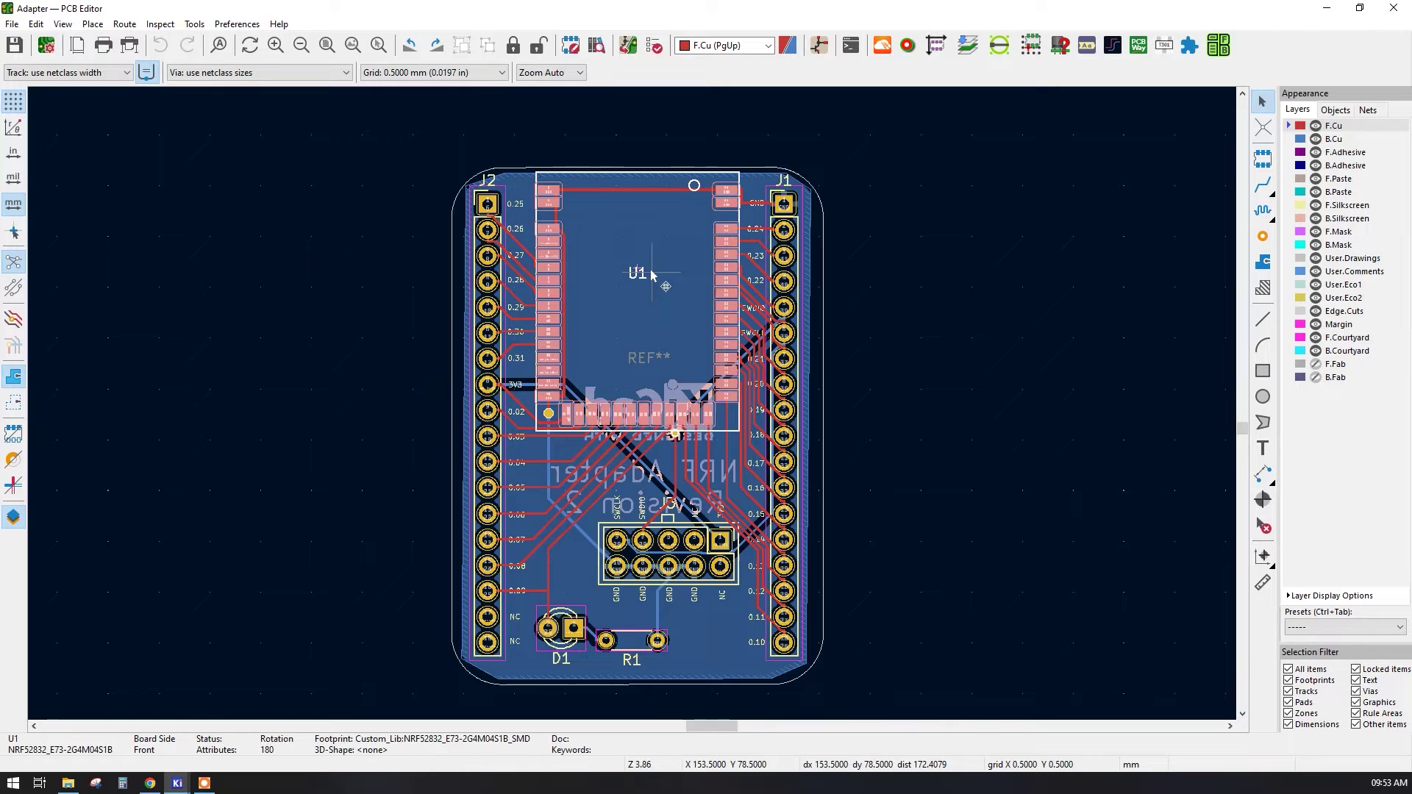
pyautogui.rightClick(651, 271)
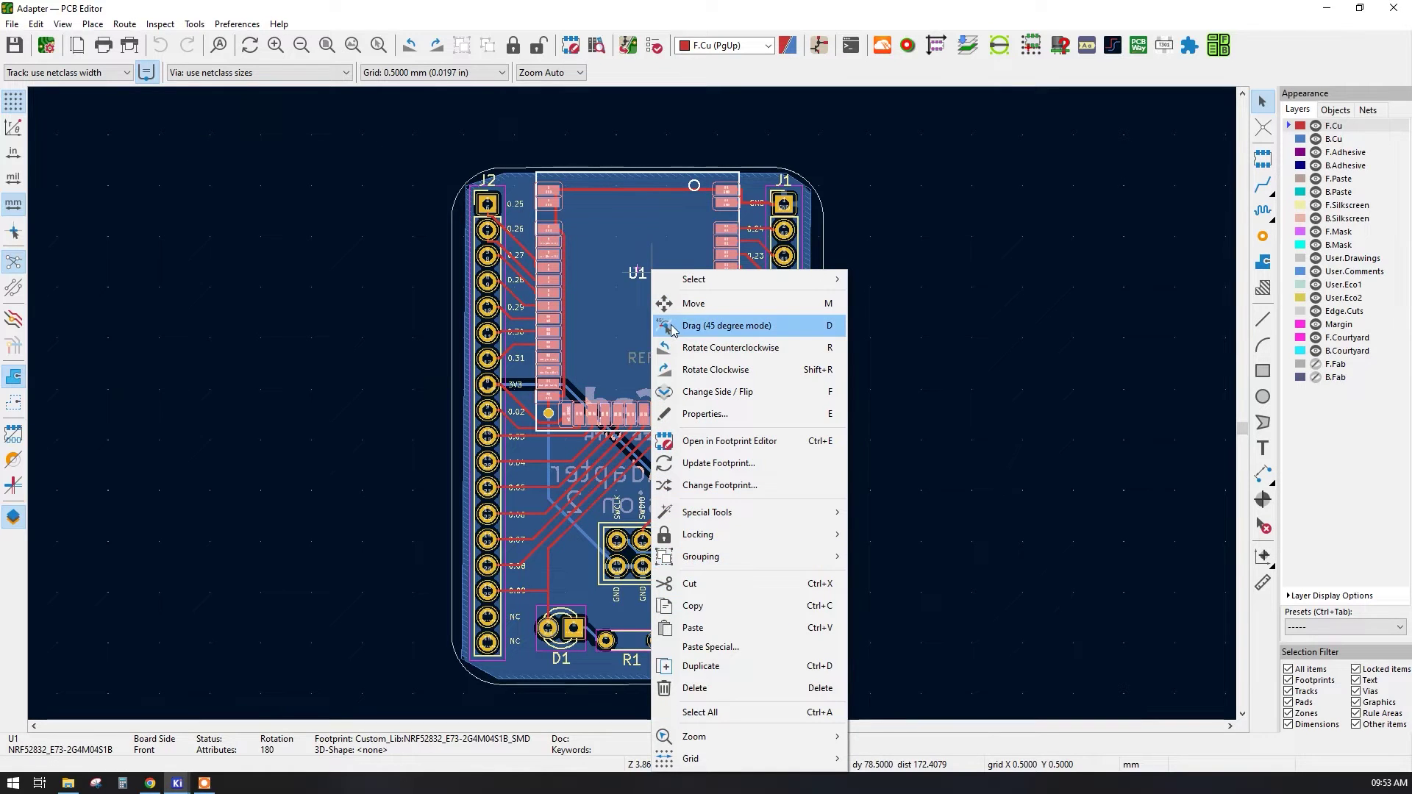
pyautogui.click(719, 414)
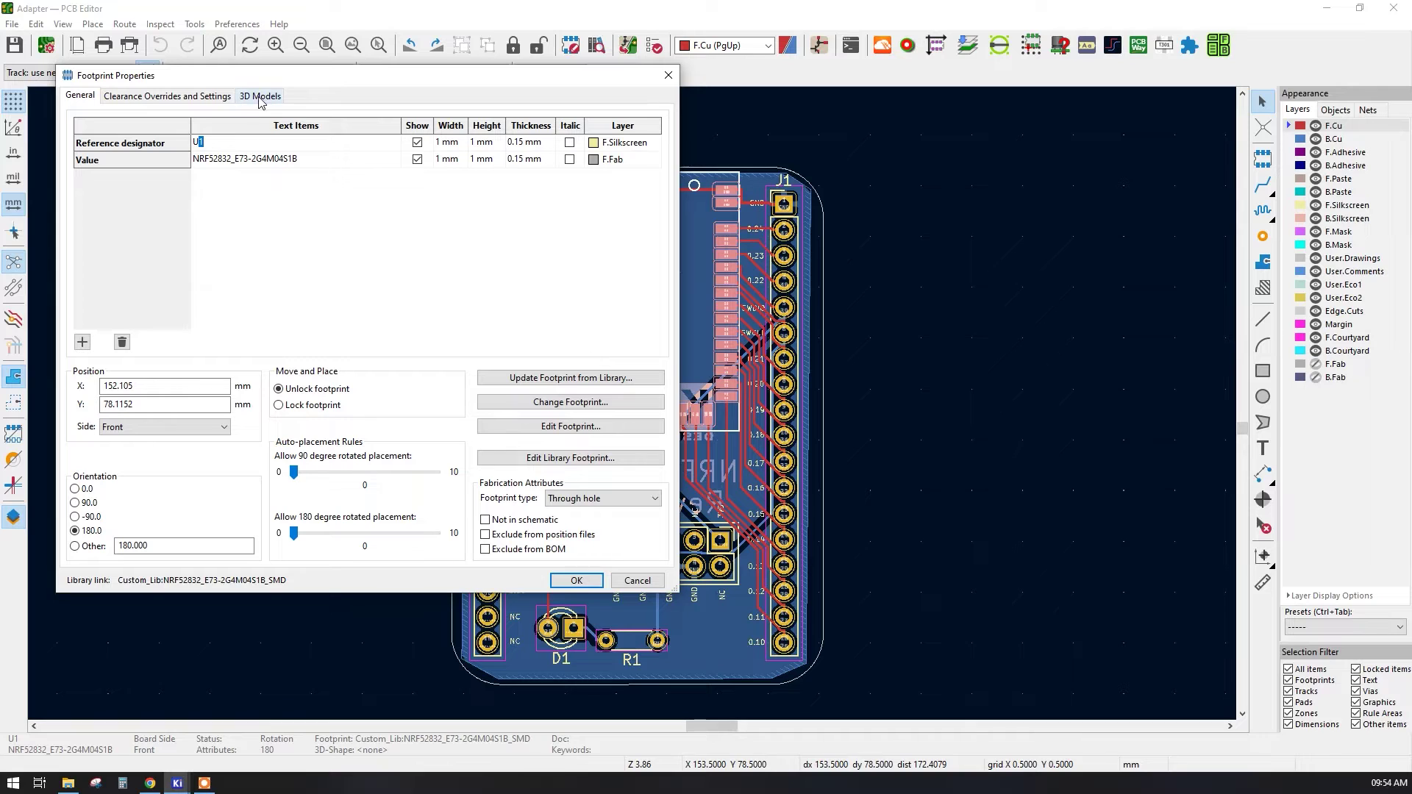
pyautogui.click(259, 96)
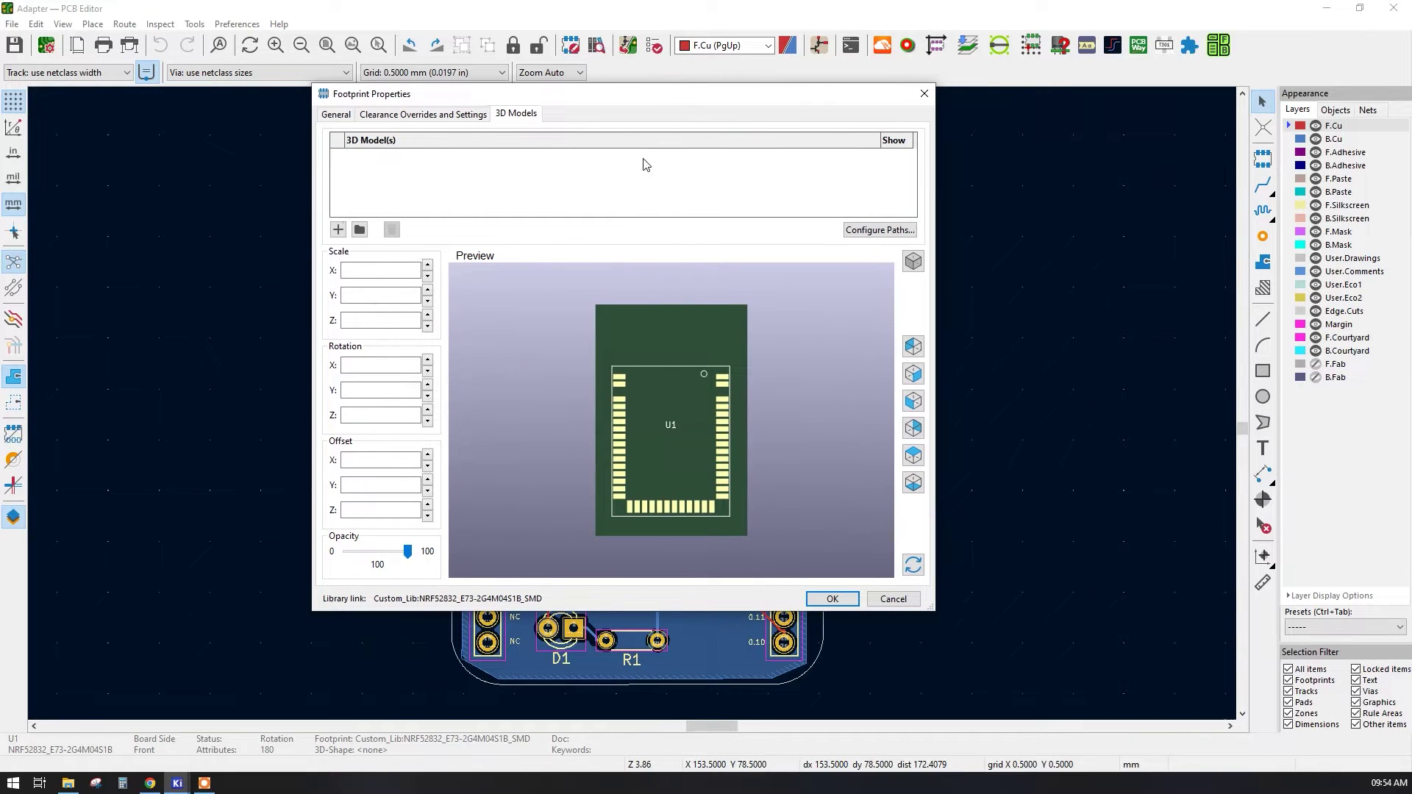
pyautogui.moveTo(699, 441)
pyautogui.mouseDown()
pyautogui.moveTo(731, 391)
pyautogui.moveTo(615, 369)
pyautogui.moveTo(663, 412)
pyautogui.moveTo(608, 411)
pyautogui.moveTo(651, 421)
pyautogui.moveTo(597, 325)
pyautogui.moveTo(719, 471)
pyautogui.moveTo(682, 461)
pyautogui.mouseUp()
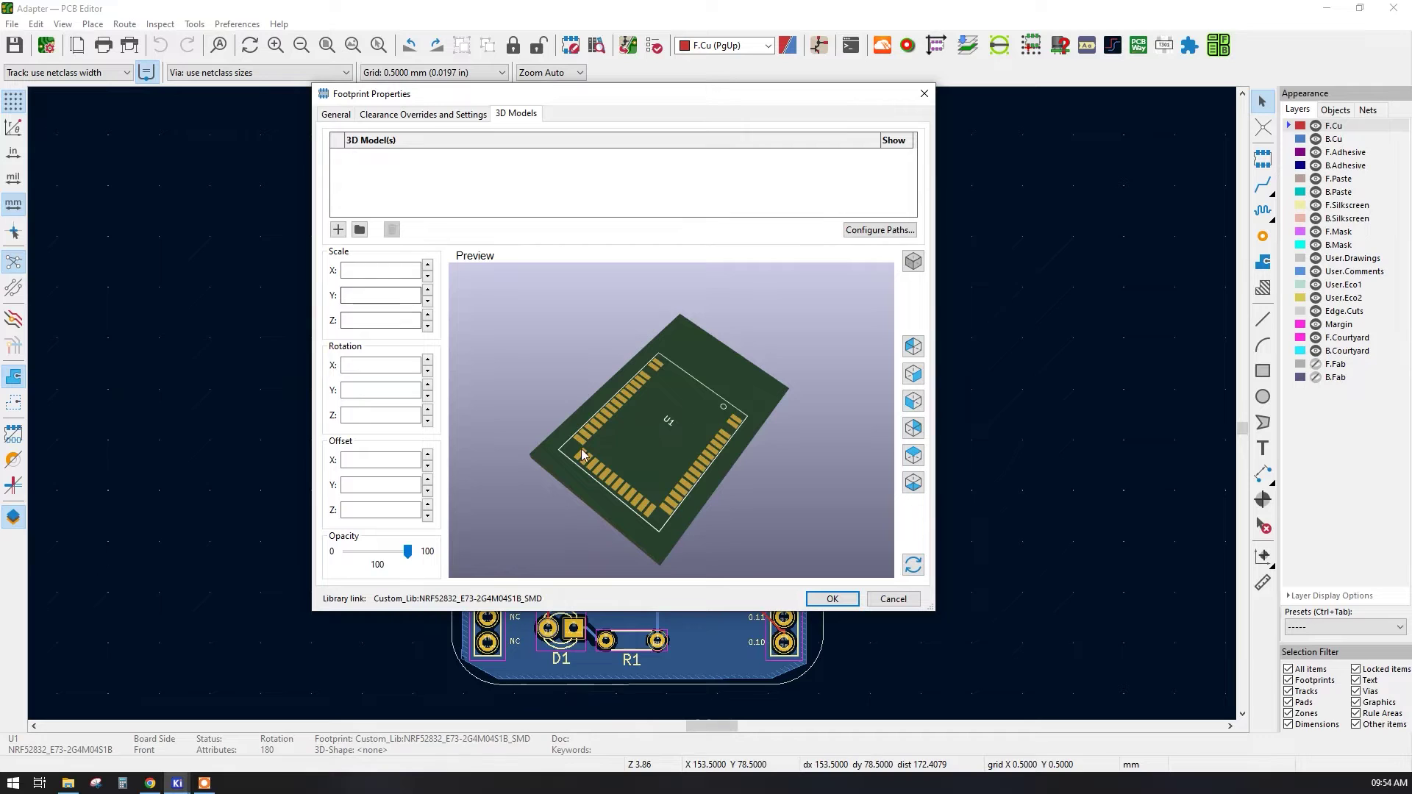
# Browse for a 3D model file for U1 in the user's Desktop folder on drive C and select E73-2G4M04S v2.step.
pyautogui.click(359, 230)
pyautogui.moveTo(670, 185); pyautogui.dragTo(499, 178)
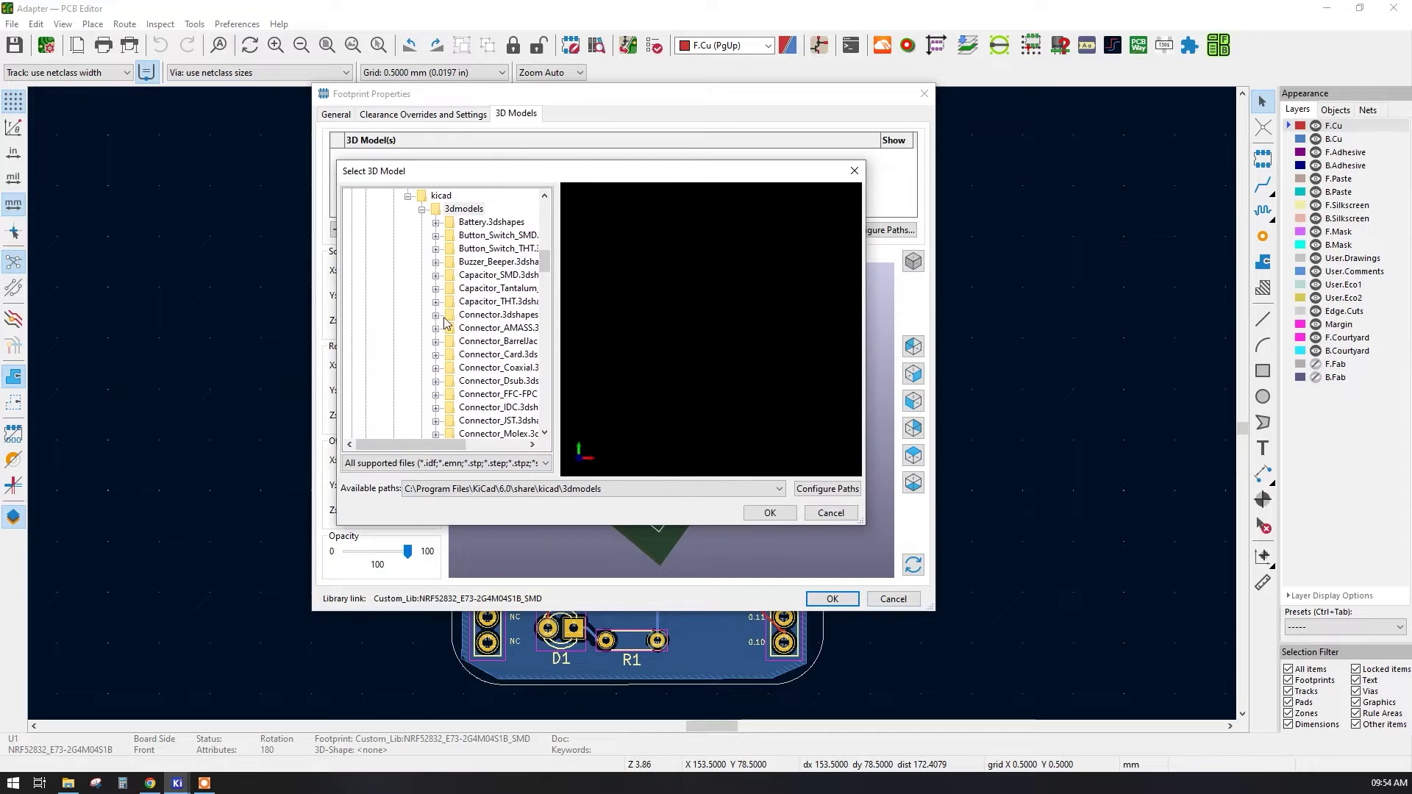
pyautogui.scroll(6, 366, 361)
pyautogui.scroll(8, 365, 360)
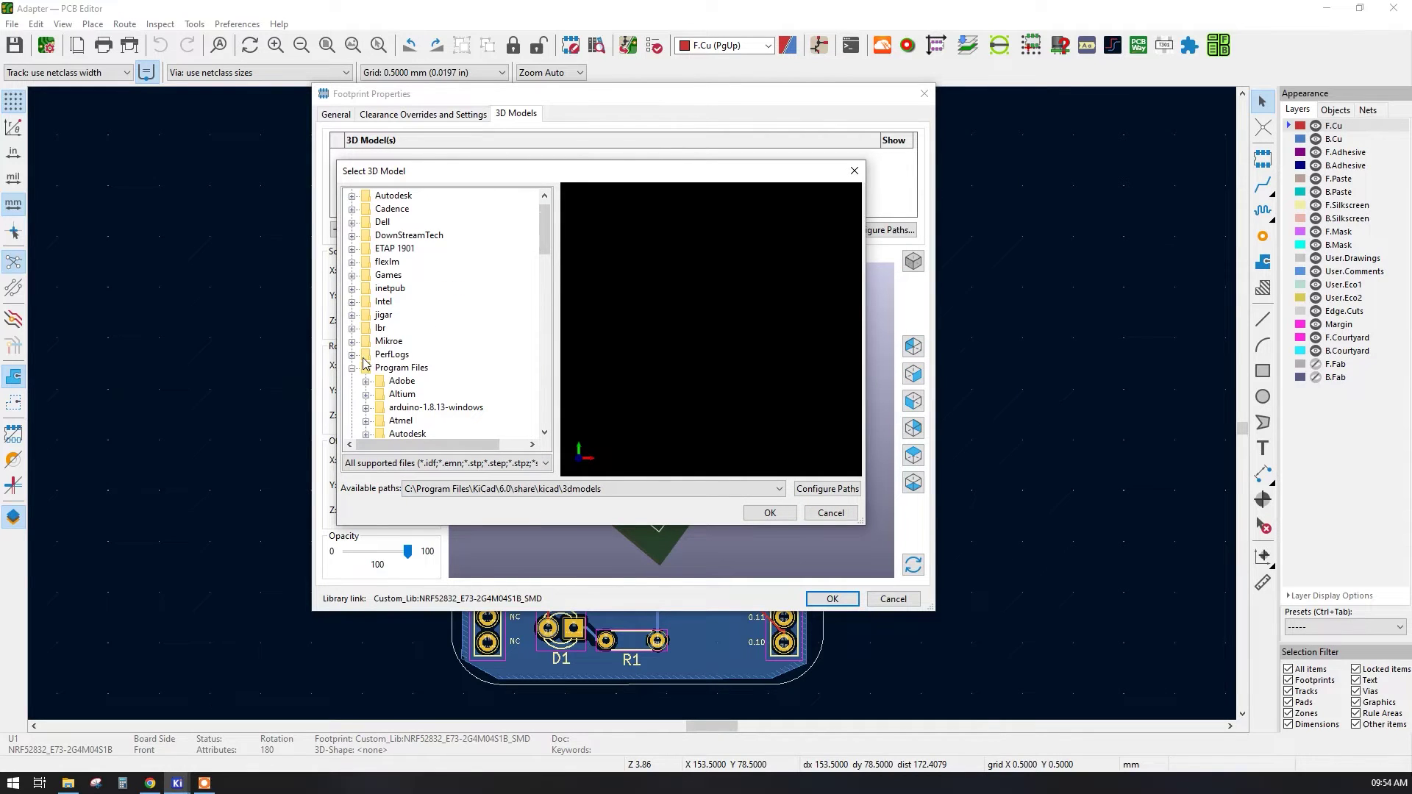
pyautogui.click(351, 368)
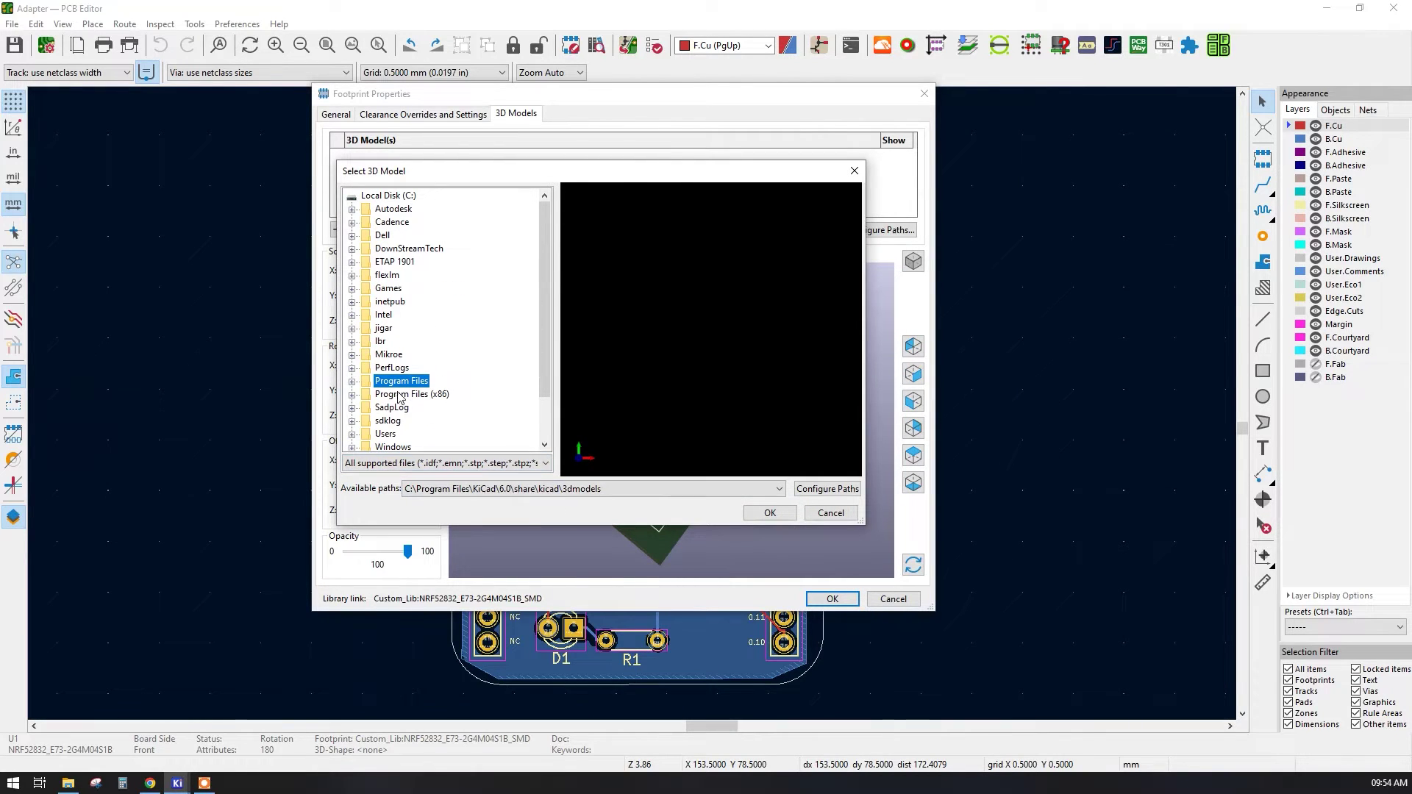
pyautogui.scroll(-1, 390, 401)
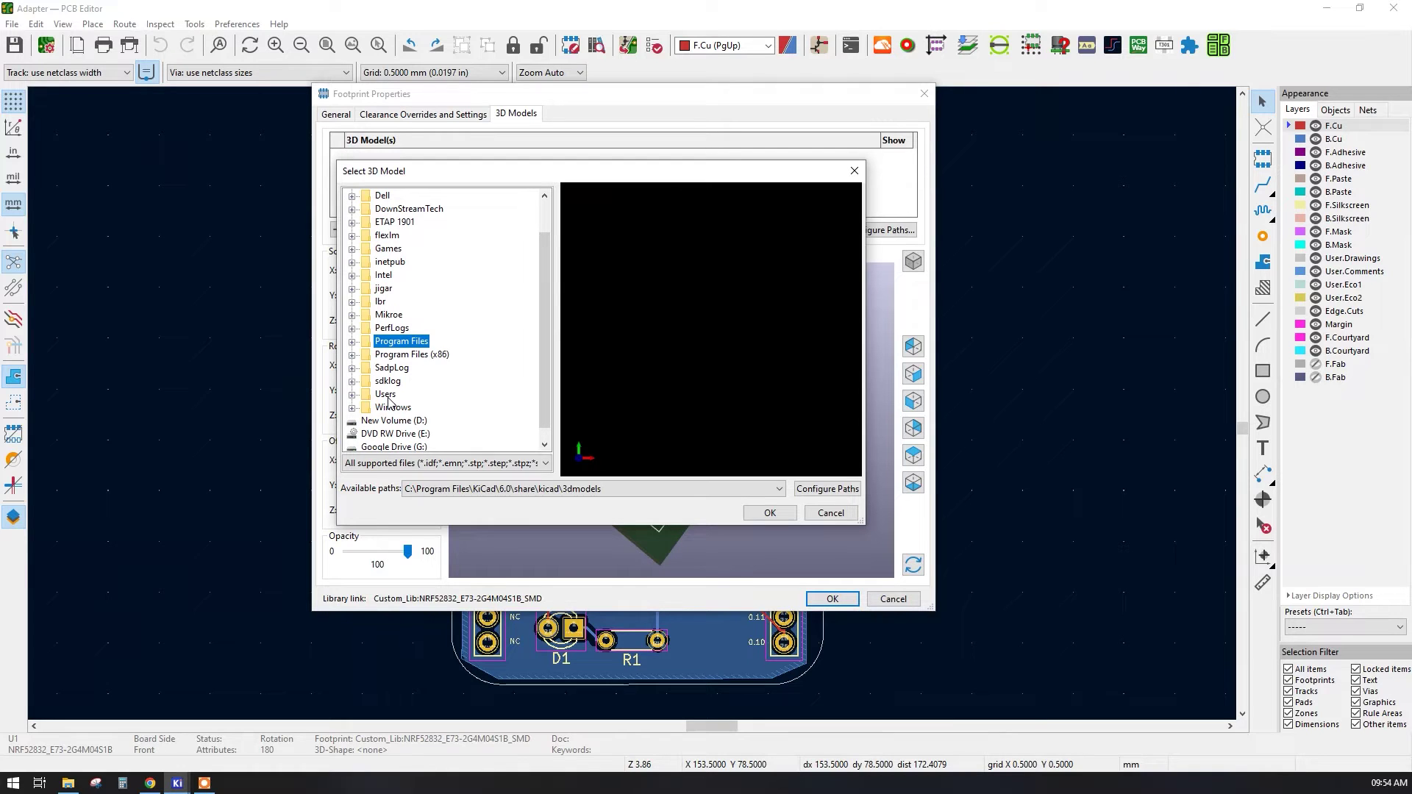
pyautogui.doubleClick(385, 394)
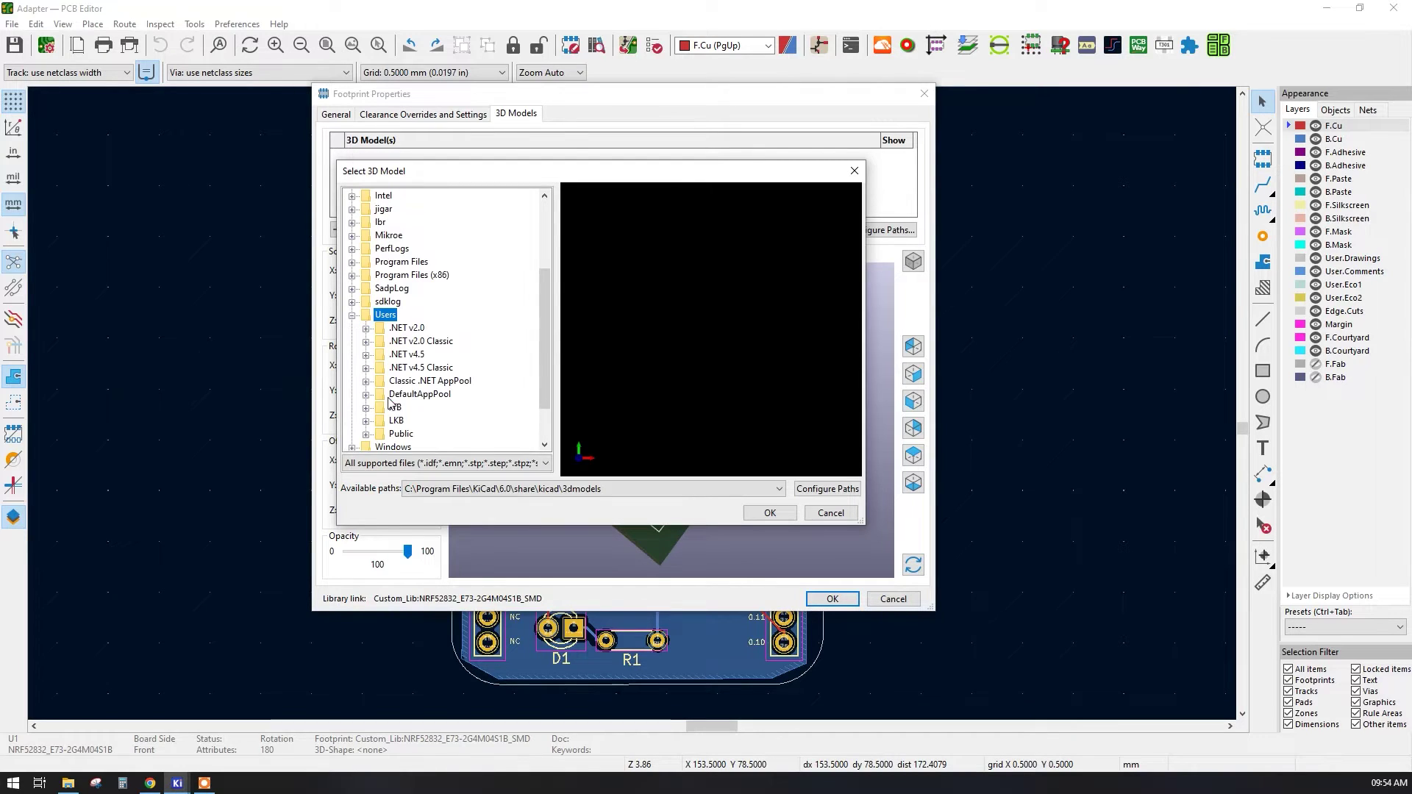
pyautogui.doubleClick(397, 408)
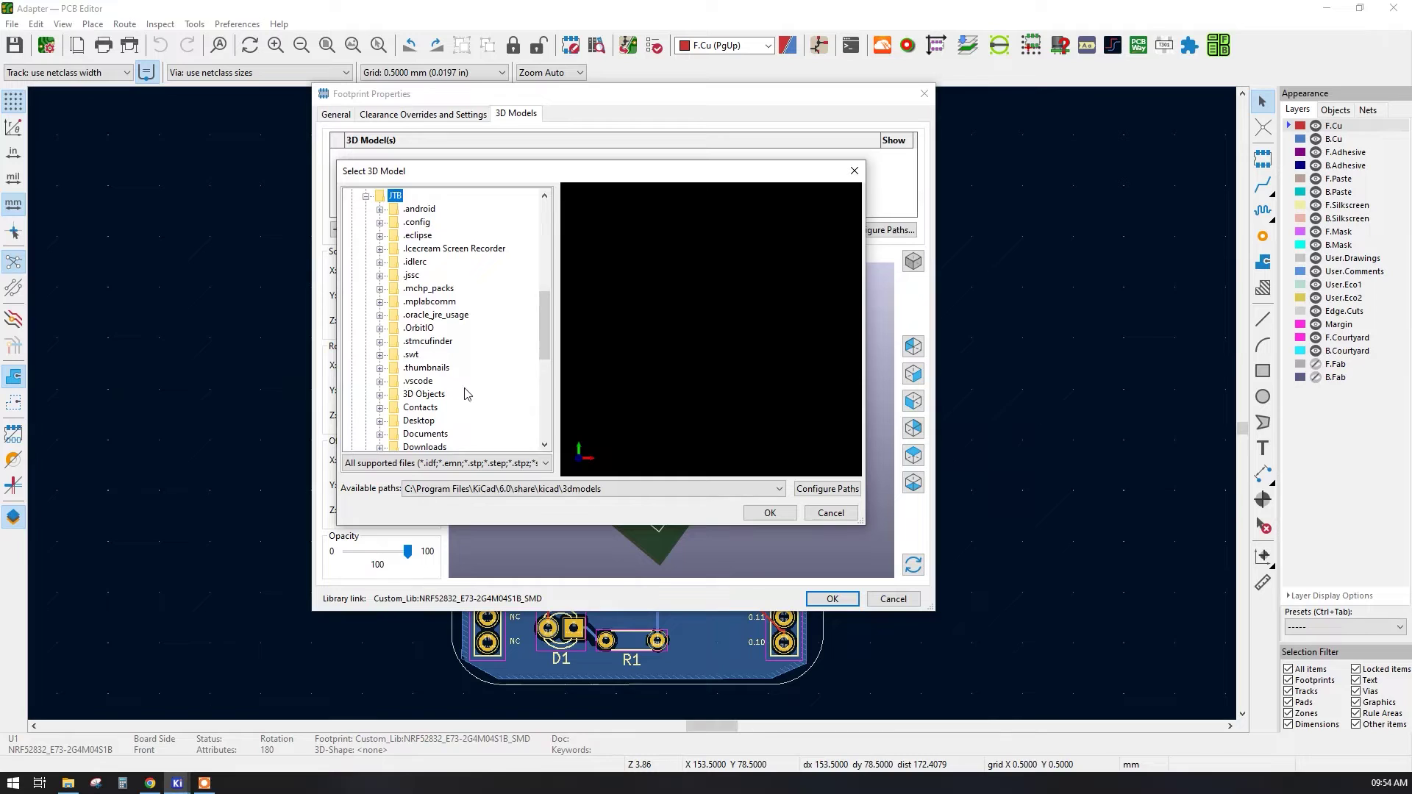
pyautogui.scroll(-5, 465, 395)
pyautogui.scroll(4, 441, 375)
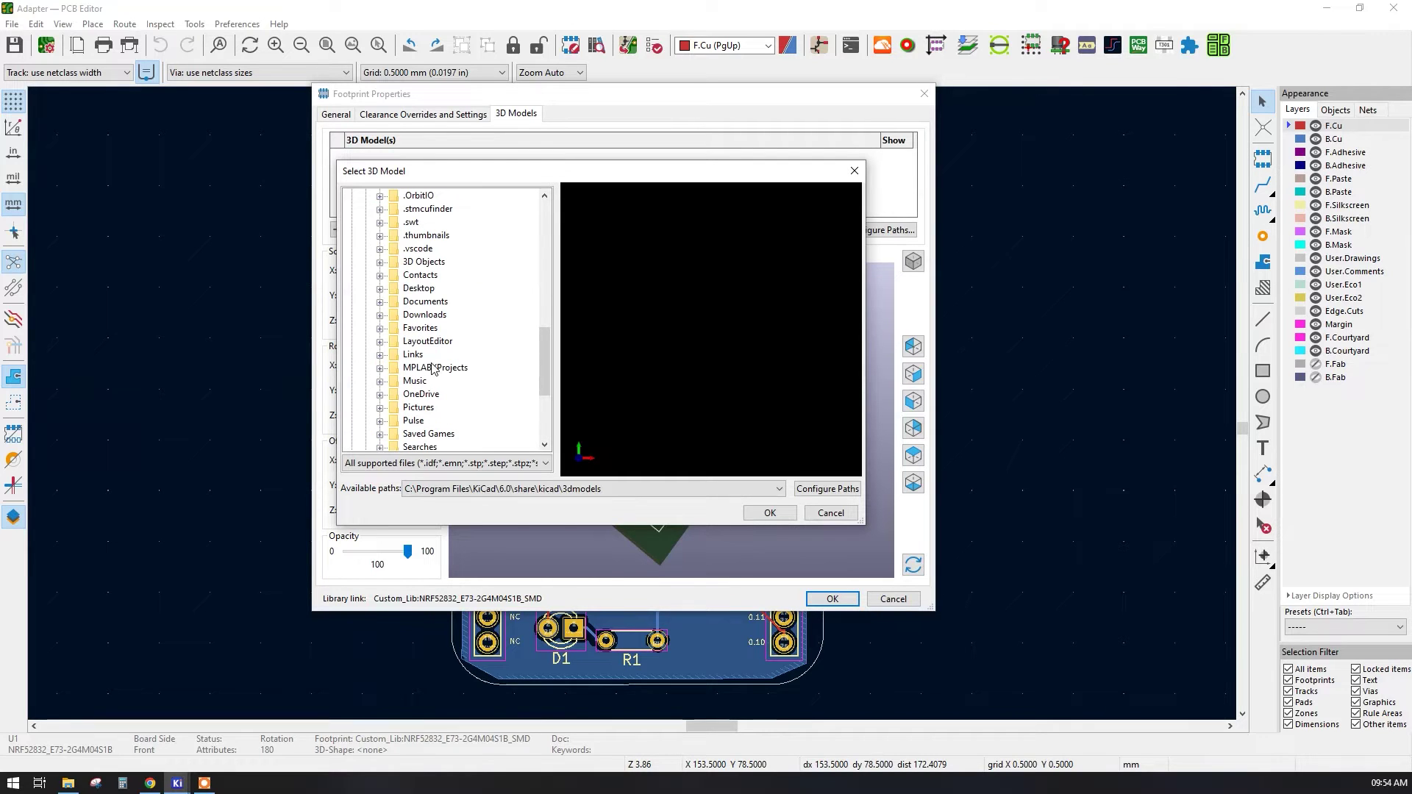
pyautogui.doubleClick(425, 289)
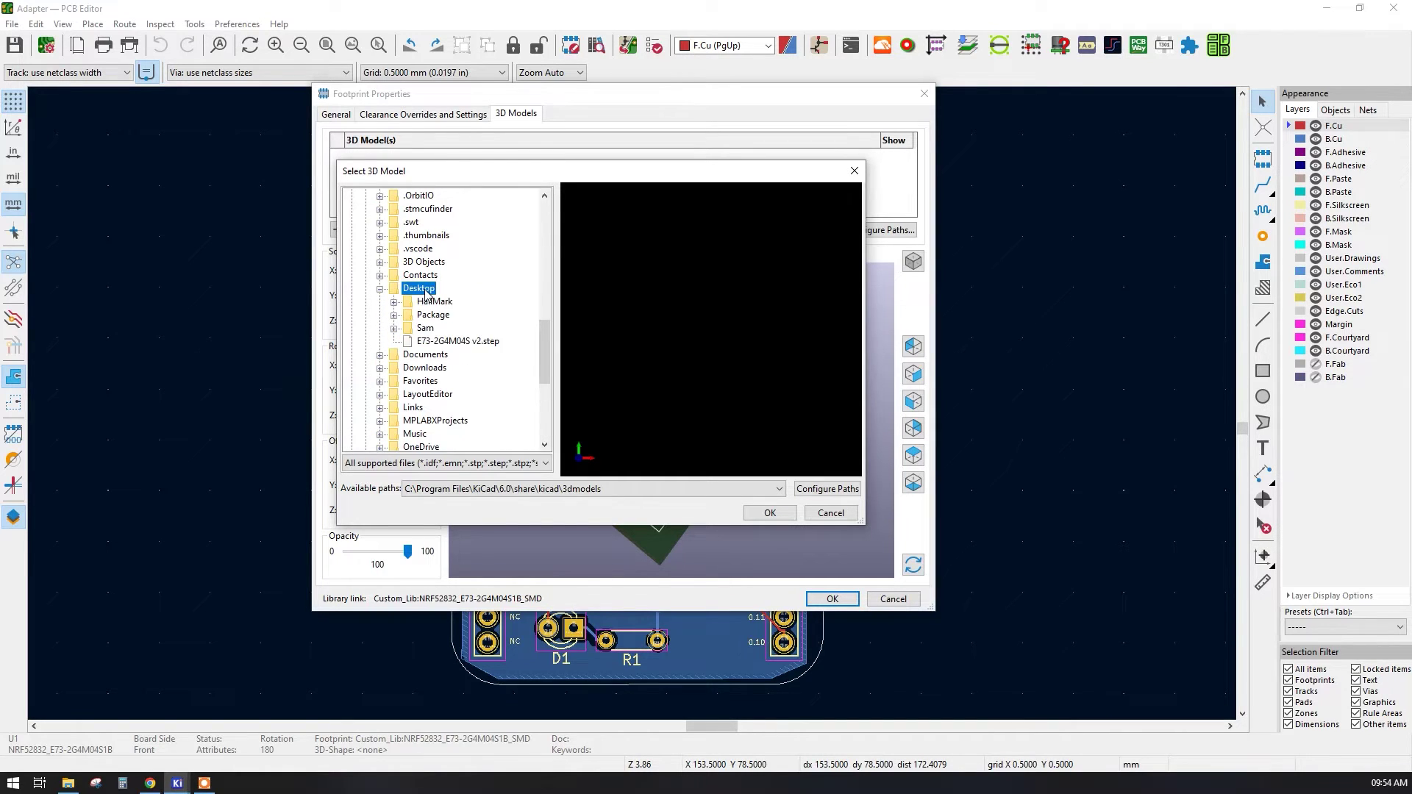
pyautogui.click(465, 342)
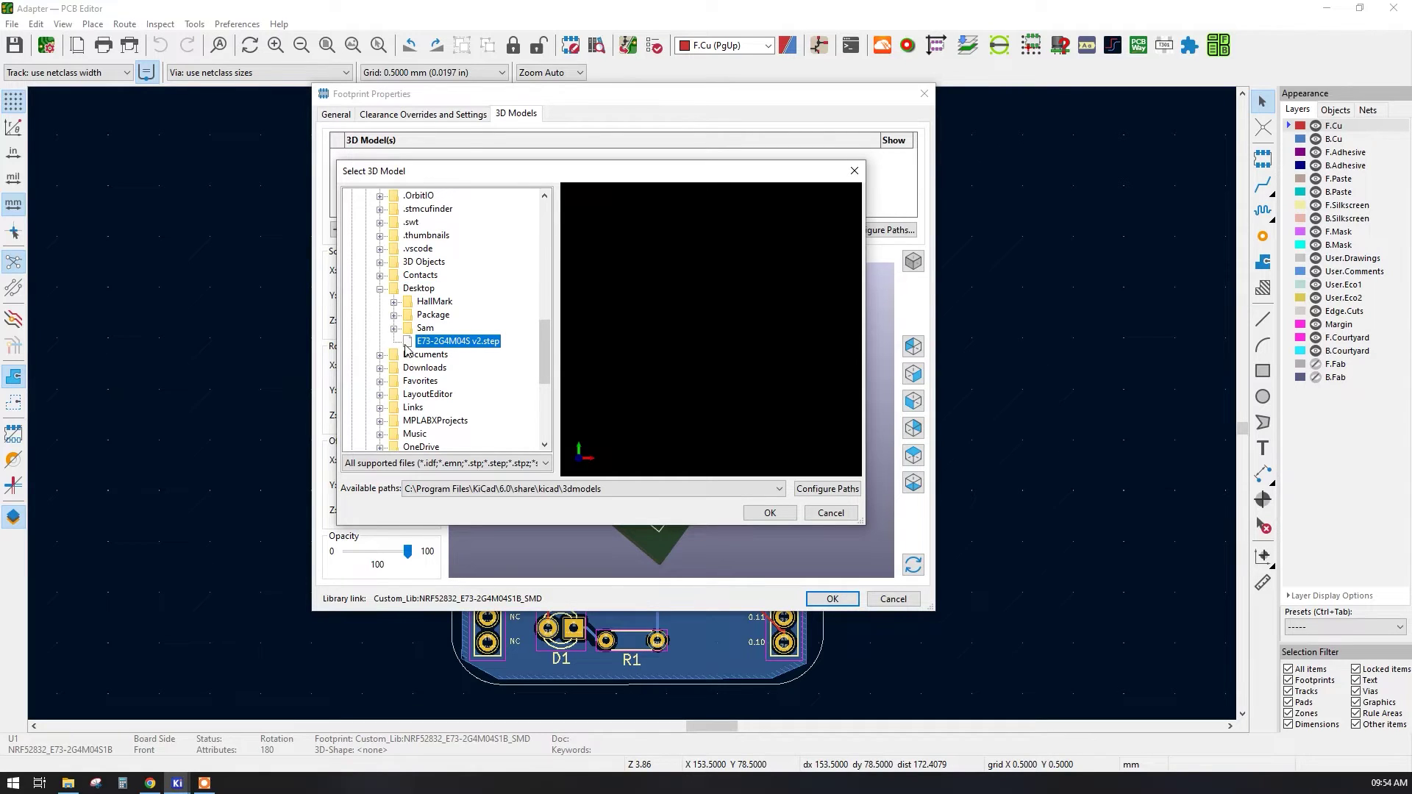
# Inspect the module model from several angles and add E73-2G4M04S v2.step to U1's footprint.
pyautogui.moveTo(669, 328); pyautogui.dragTo(742, 341)
pyautogui.scroll(3, 741, 343)
pyautogui.scroll(-2, 741, 343)
pyautogui.scroll(3, 741, 342)
pyautogui.scroll(-2, 739, 341)
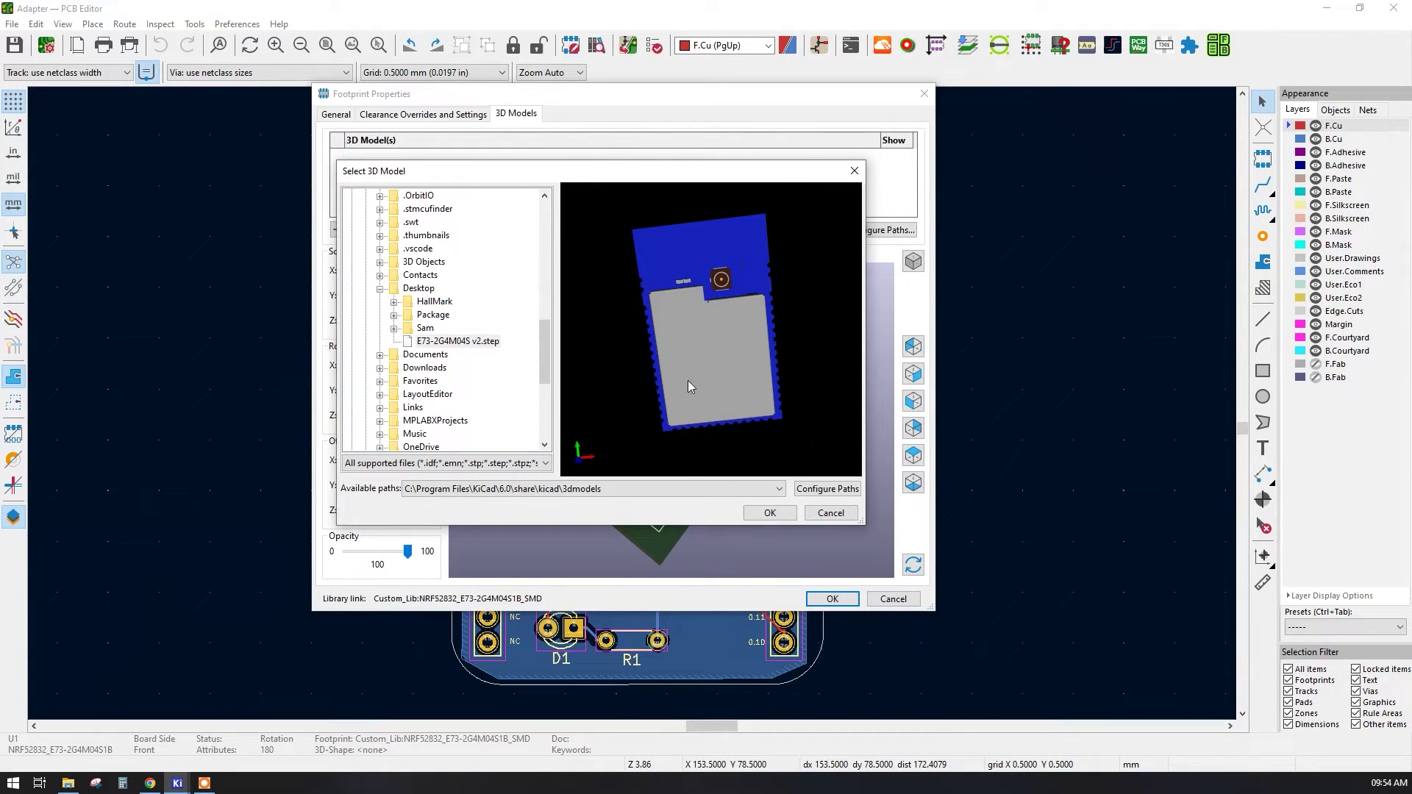
pyautogui.click(459, 341)
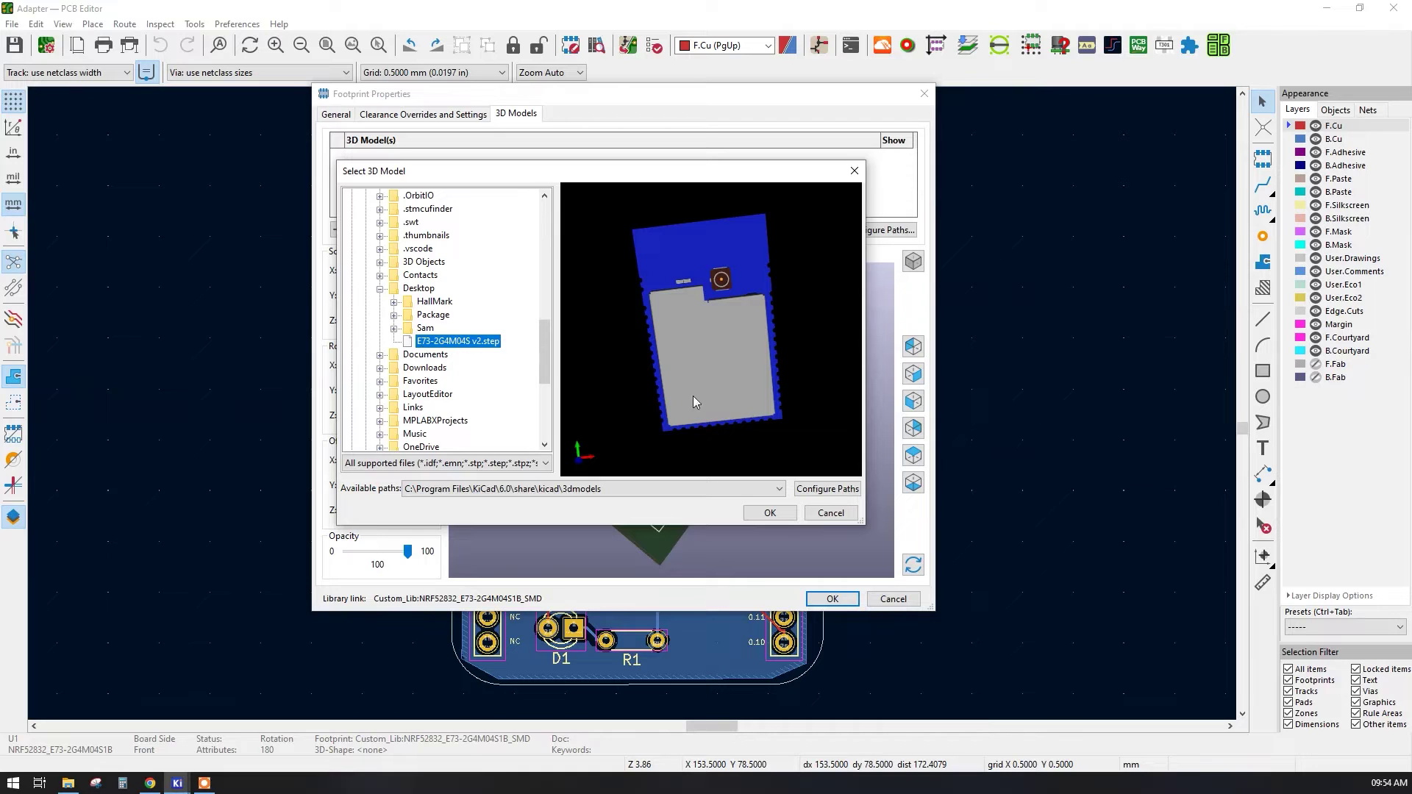
pyautogui.click(769, 512)
# Examine how the module model sits relative to U1's pads and outline in the footprint preview.
pyautogui.moveTo(634, 518); pyautogui.dragTo(635, 474)
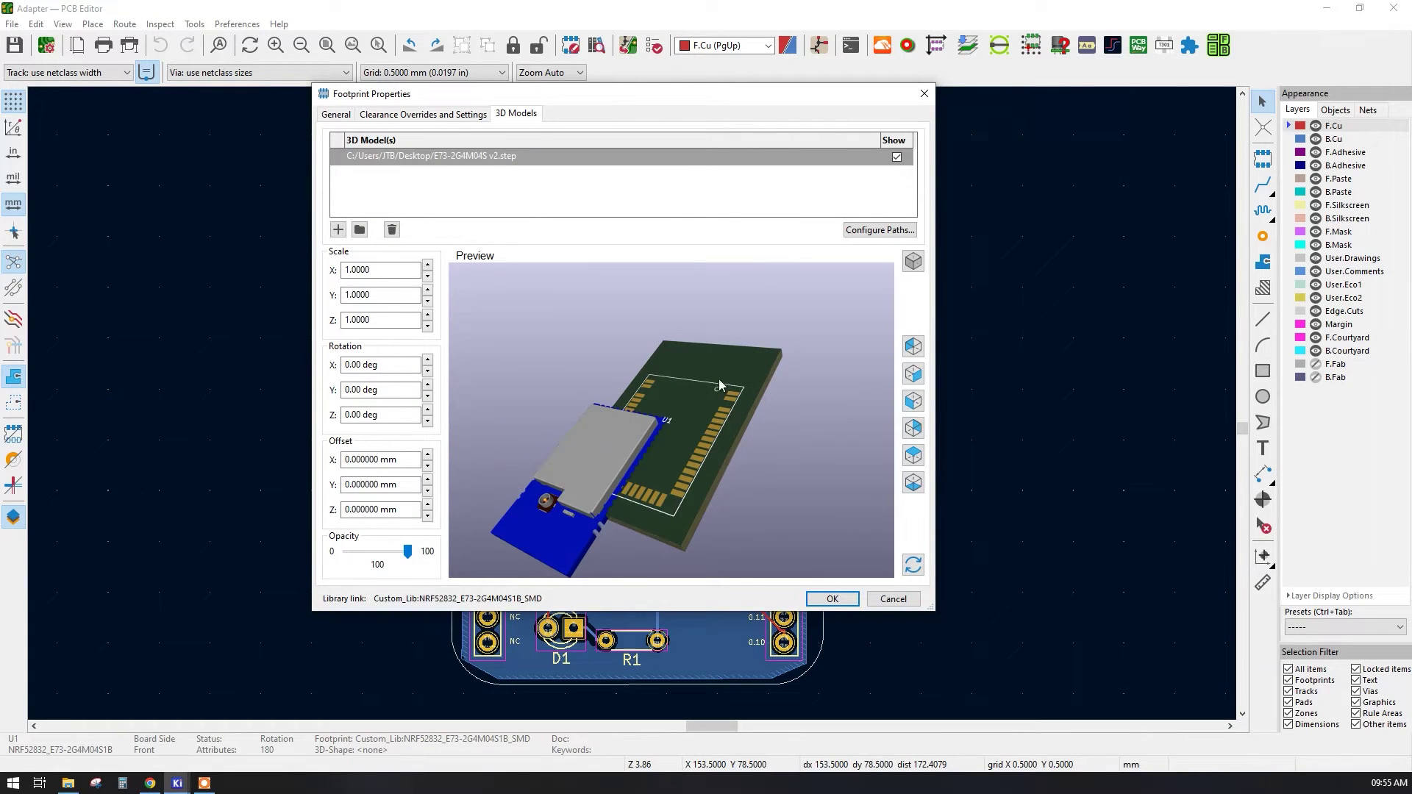
pyautogui.moveTo(667, 455); pyautogui.dragTo(647, 514)
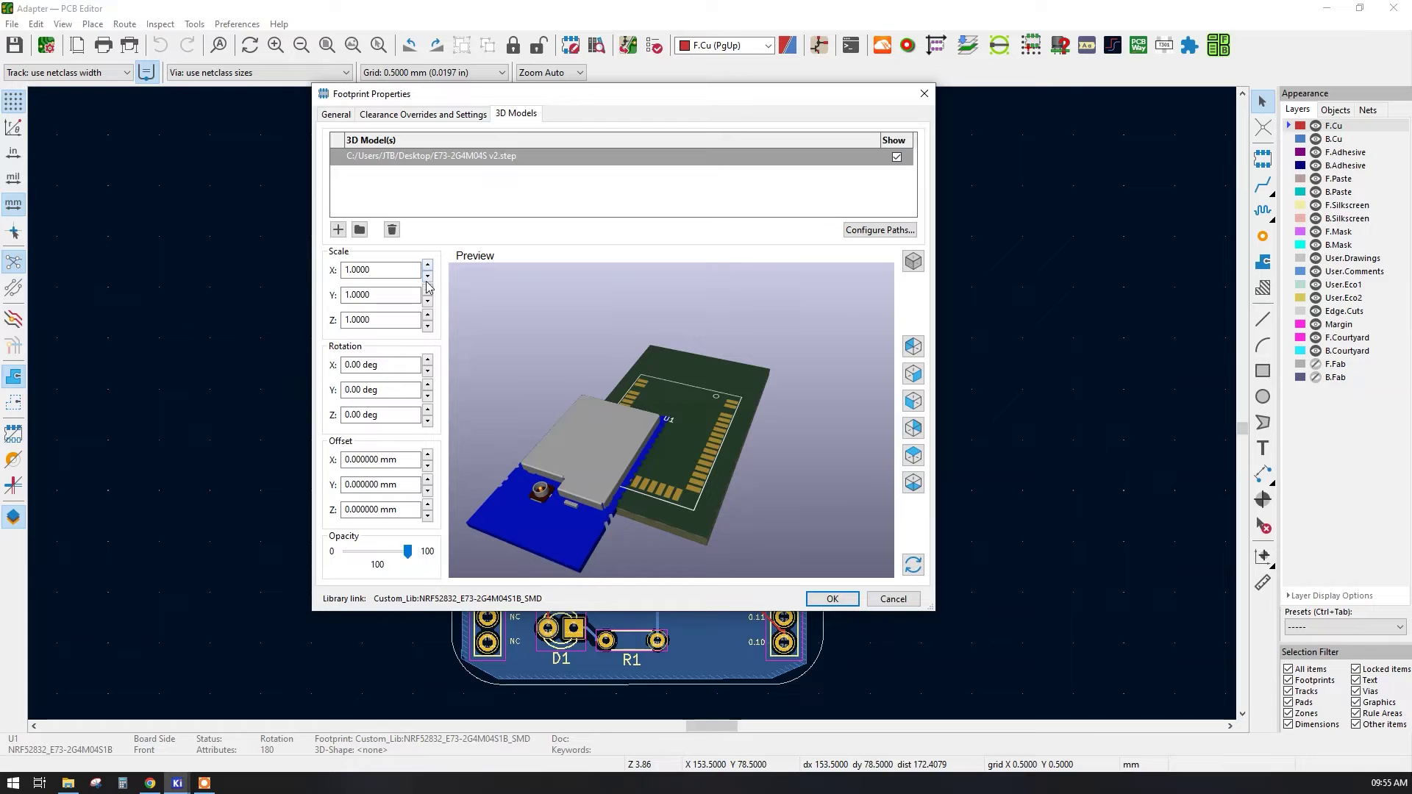
pyautogui.moveTo(607, 509)
pyautogui.mouseDown()
pyautogui.moveTo(614, 549)
pyautogui.moveTo(606, 507)
pyautogui.mouseUp()
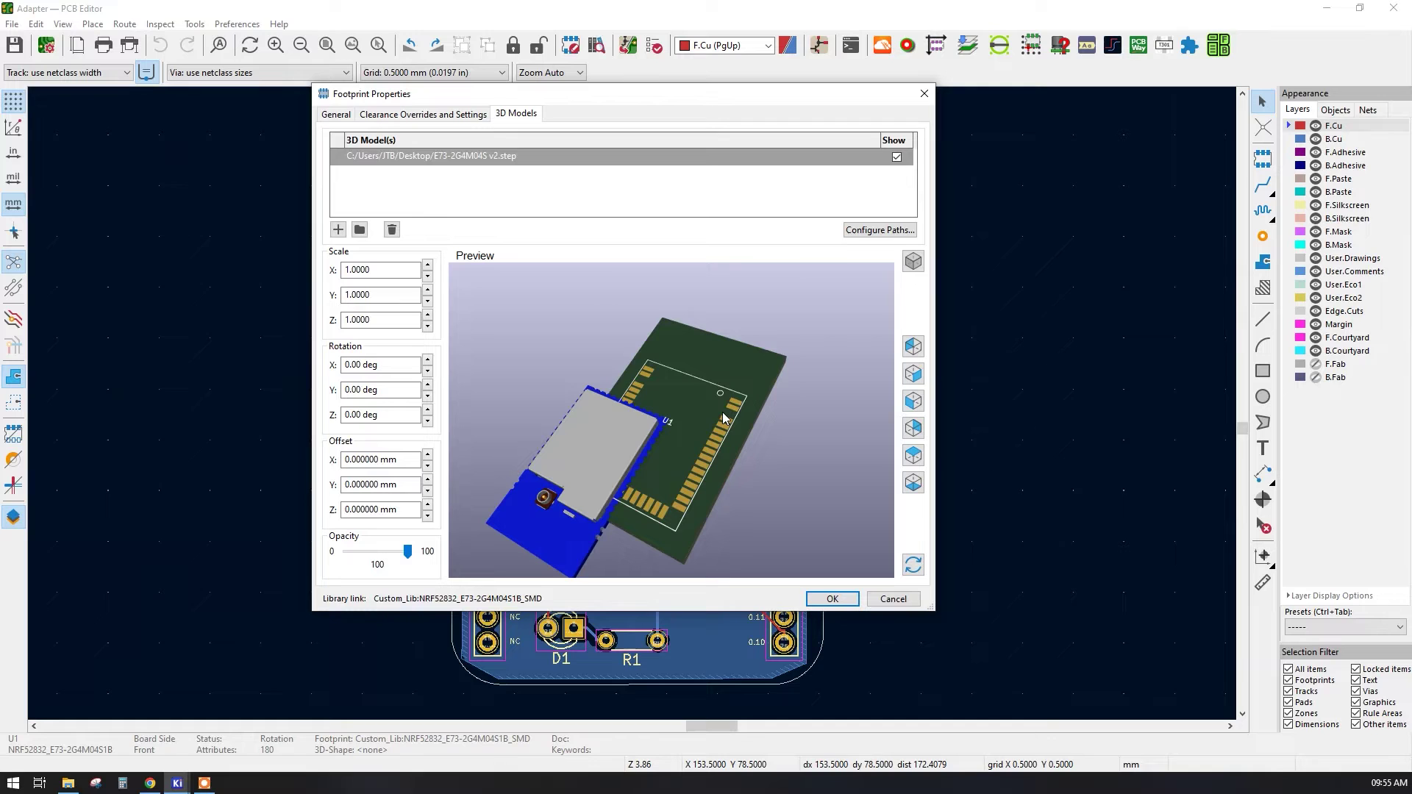
pyautogui.moveTo(614, 499); pyautogui.dragTo(644, 392)
pyautogui.scroll(3, 596, 368)
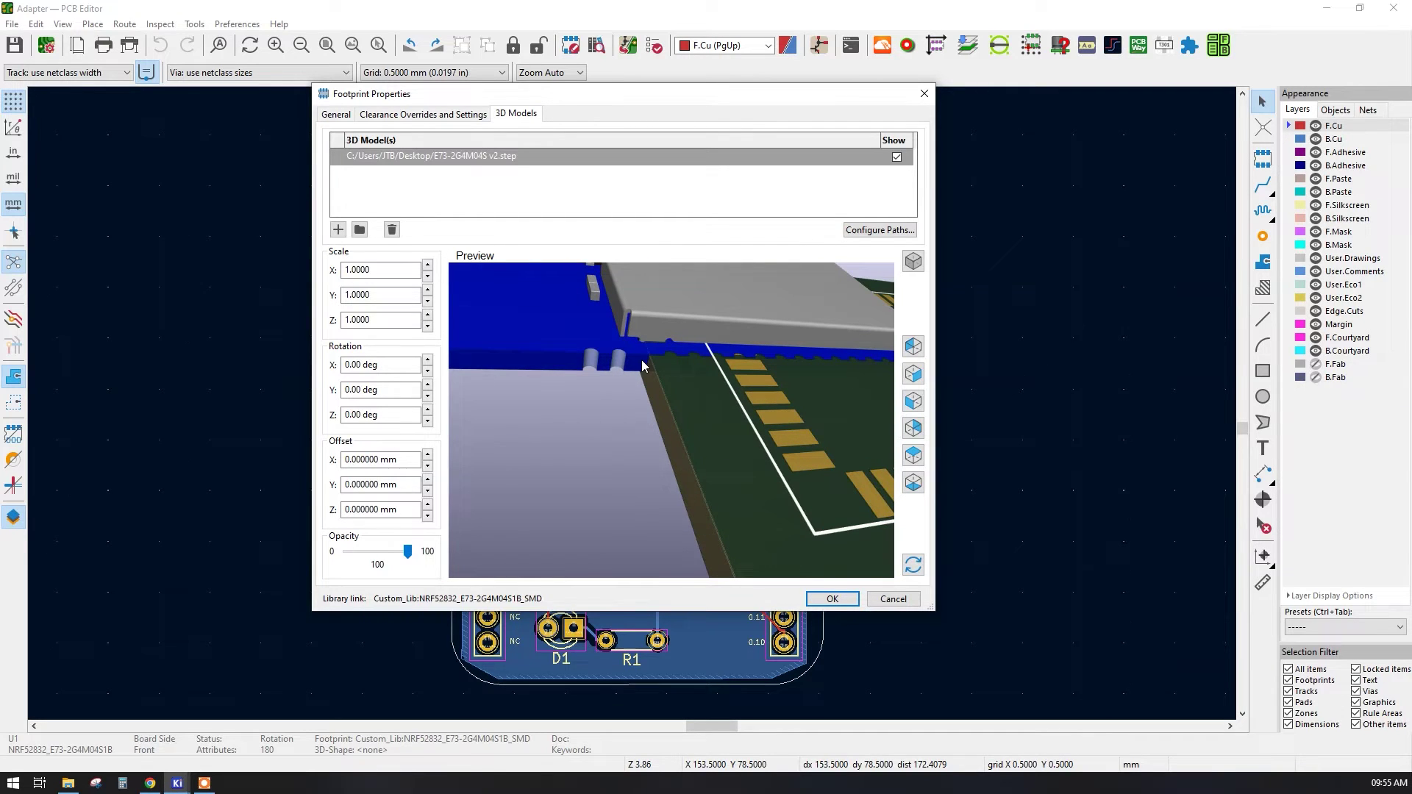
pyautogui.scroll(-4, 659, 364)
pyautogui.moveTo(702, 400); pyautogui.dragTo(606, 410)
pyautogui.scroll(-3, 683, 476)
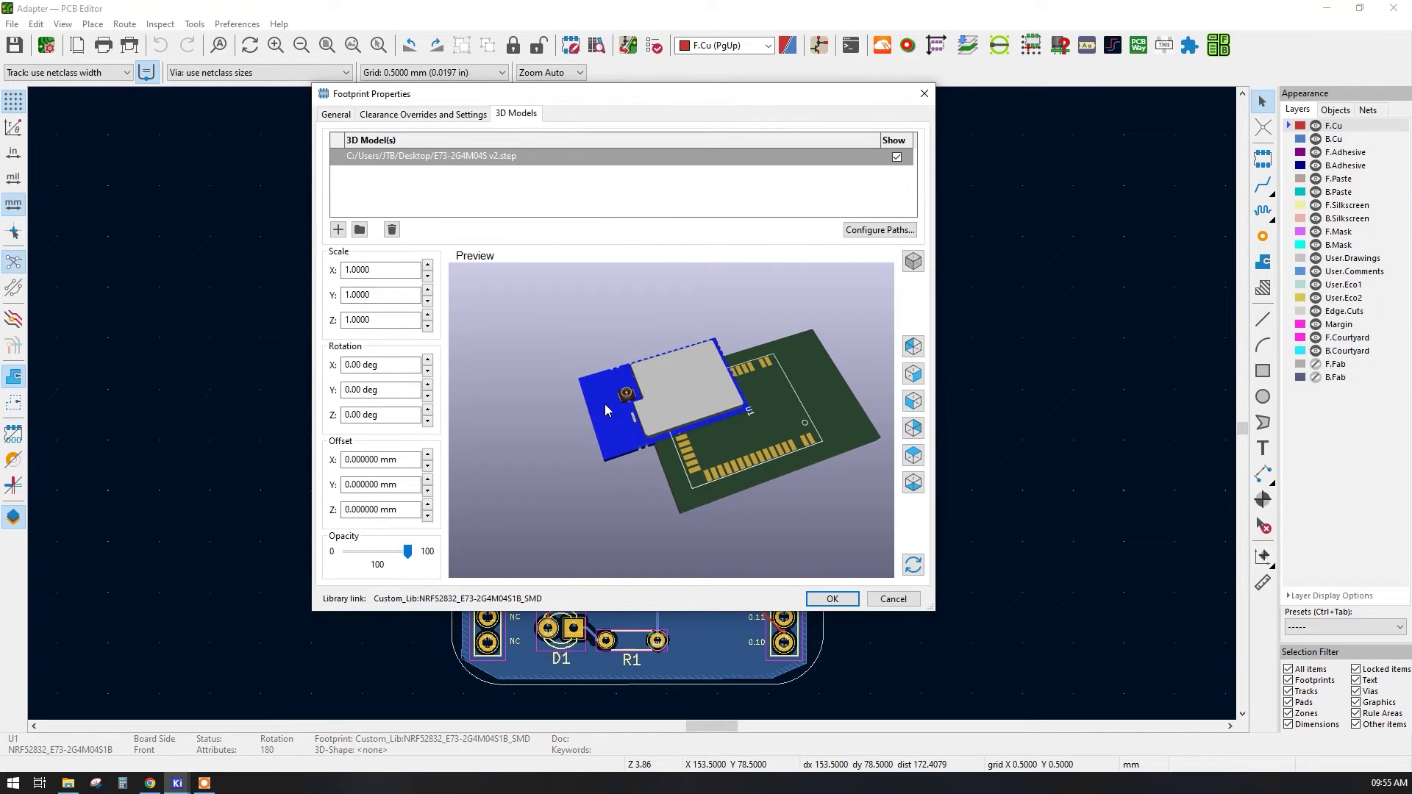
# Try rotating the module model to -180° about the X axis and reset the X rotation to 0°.
pyautogui.click(427, 371)
pyautogui.click(428, 371)
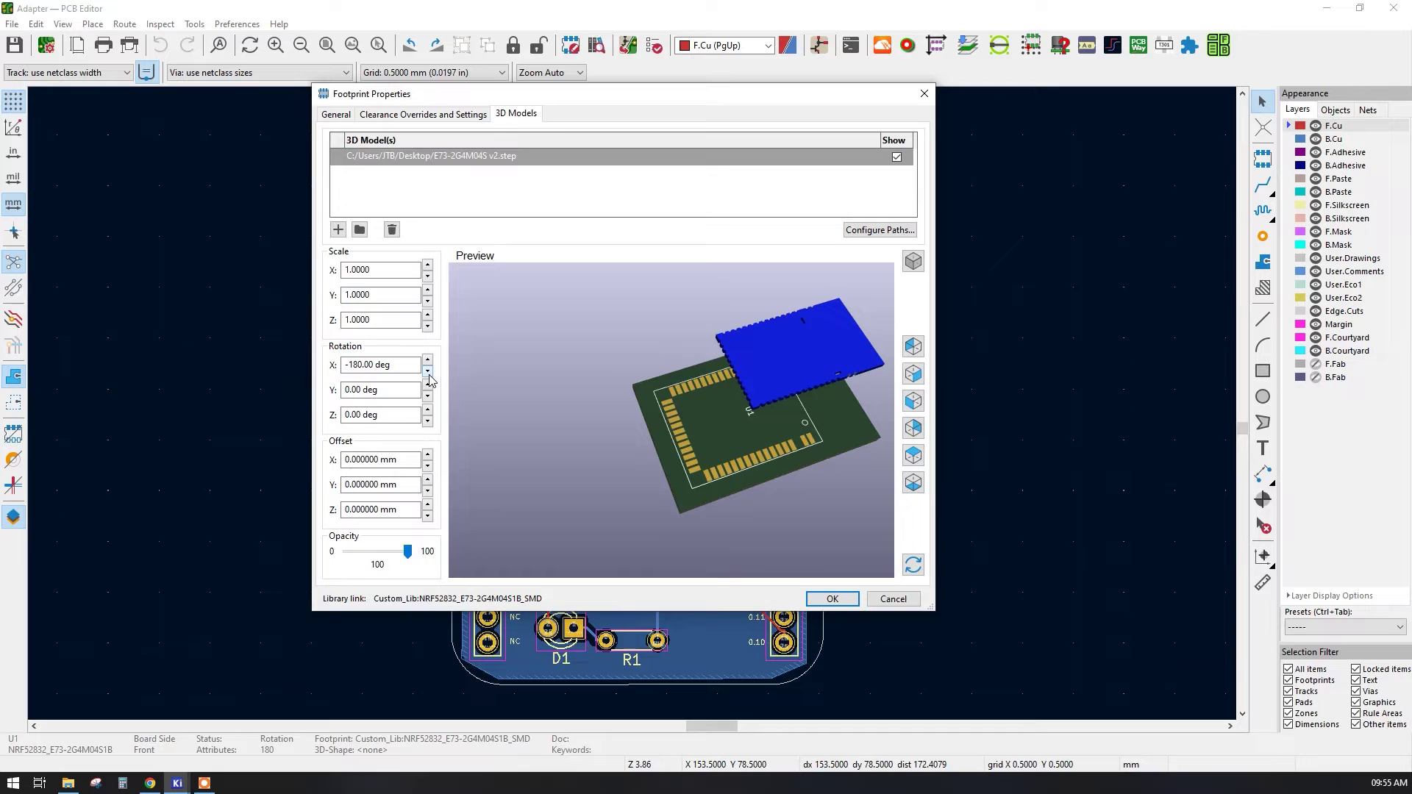
pyautogui.click(428, 360)
pyautogui.click(428, 360)
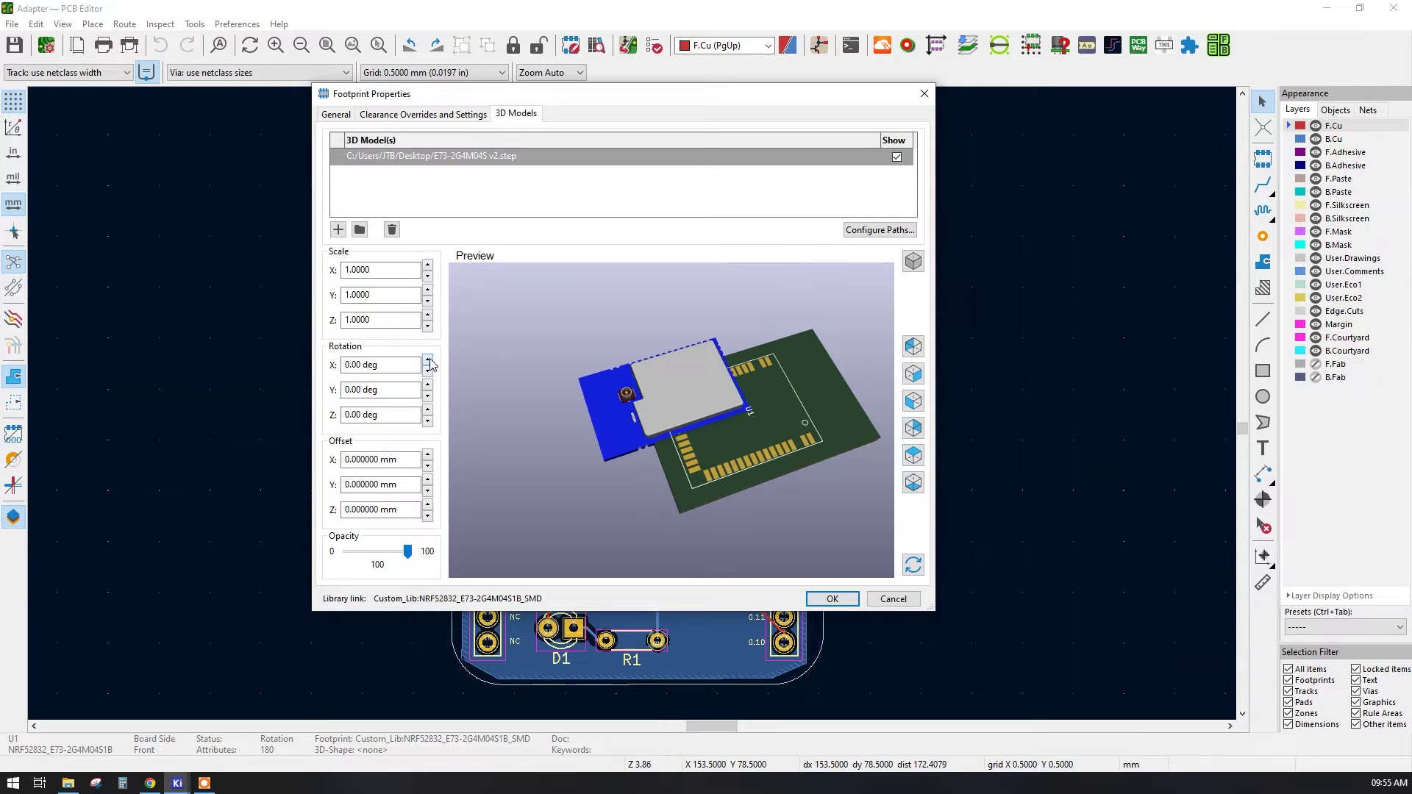
# Rotate the module model to 180° about the Z axis and check its orientation over the footprint.
pyautogui.click(428, 410)
pyautogui.click(428, 410)
pyautogui.moveTo(618, 402); pyautogui.dragTo(1097, 460)
pyautogui.moveTo(727, 394)
pyautogui.mouseDown()
pyautogui.moveTo(678, 389)
pyautogui.moveTo(752, 453)
pyautogui.moveTo(813, 425)
pyautogui.moveTo(703, 397)
pyautogui.moveTo(743, 410)
pyautogui.moveTo(709, 447)
pyautogui.moveTo(687, 440)
pyautogui.moveTo(713, 386)
pyautogui.mouseUp()
pyautogui.scroll(4, 713, 386)
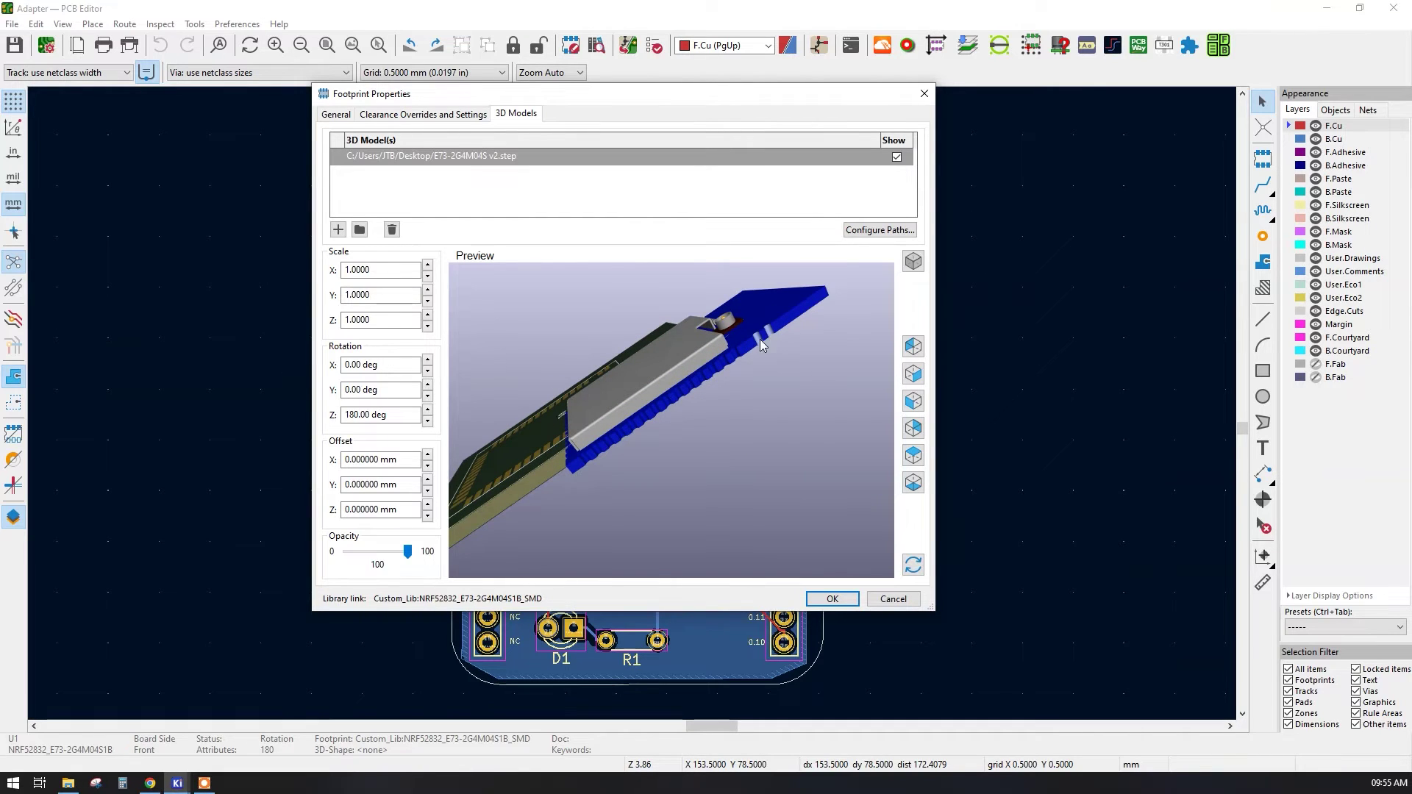
pyautogui.moveTo(588, 407); pyautogui.dragTo(480, 436)
pyautogui.scroll(-3, 726, 387)
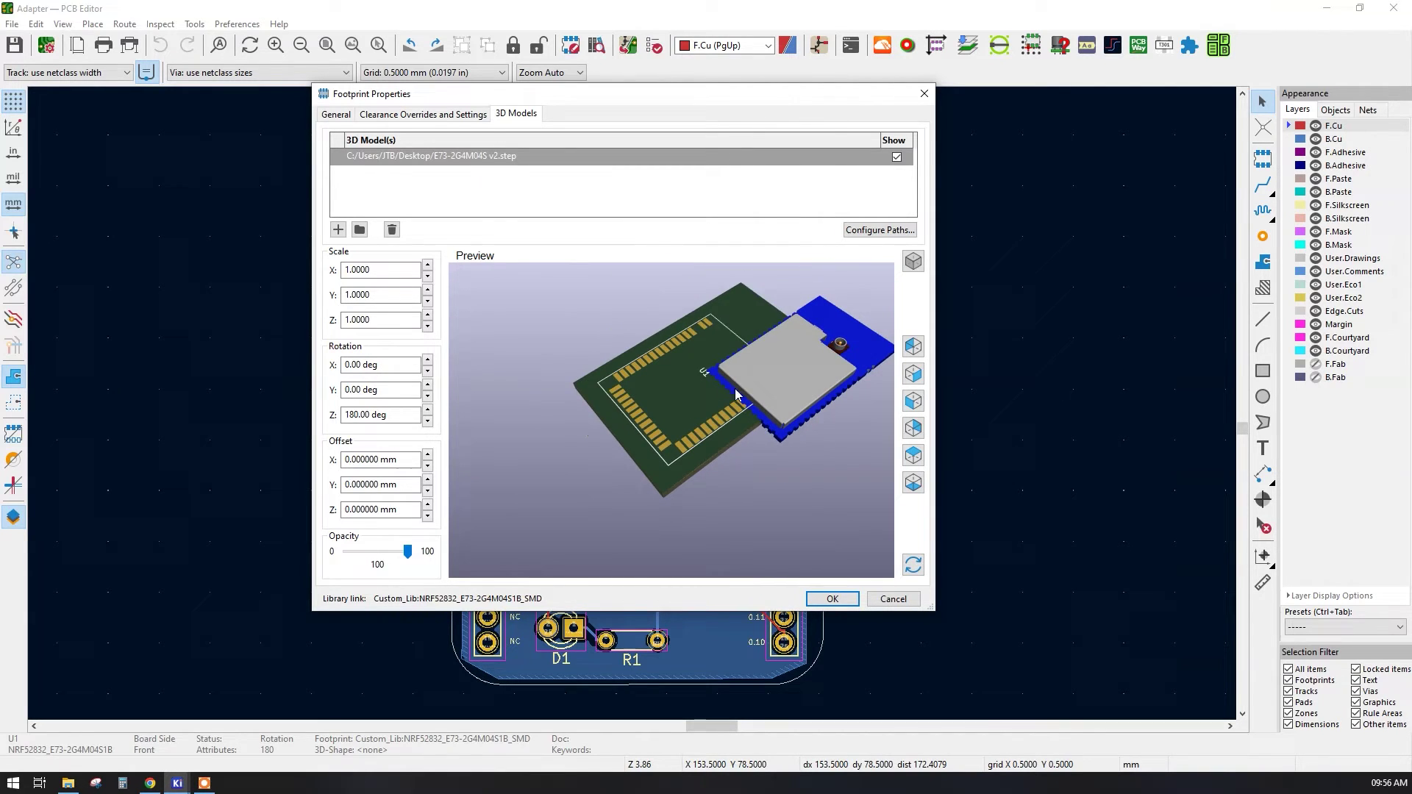
# Set the module model's Y offset to 16 mm to shift it along the footprint.
pyautogui.click(372, 459)
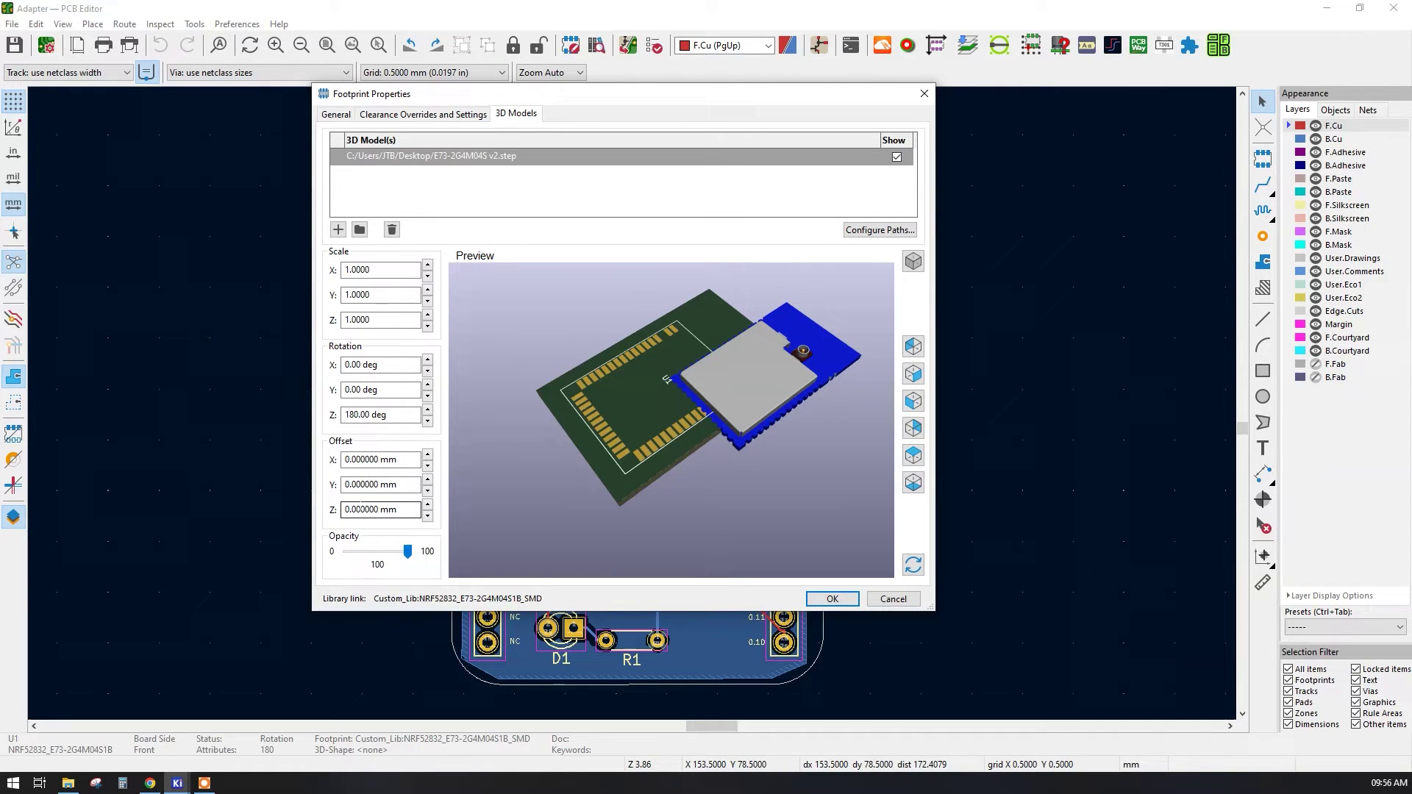
pyautogui.click(664, 512)
pyautogui.click(427, 482)
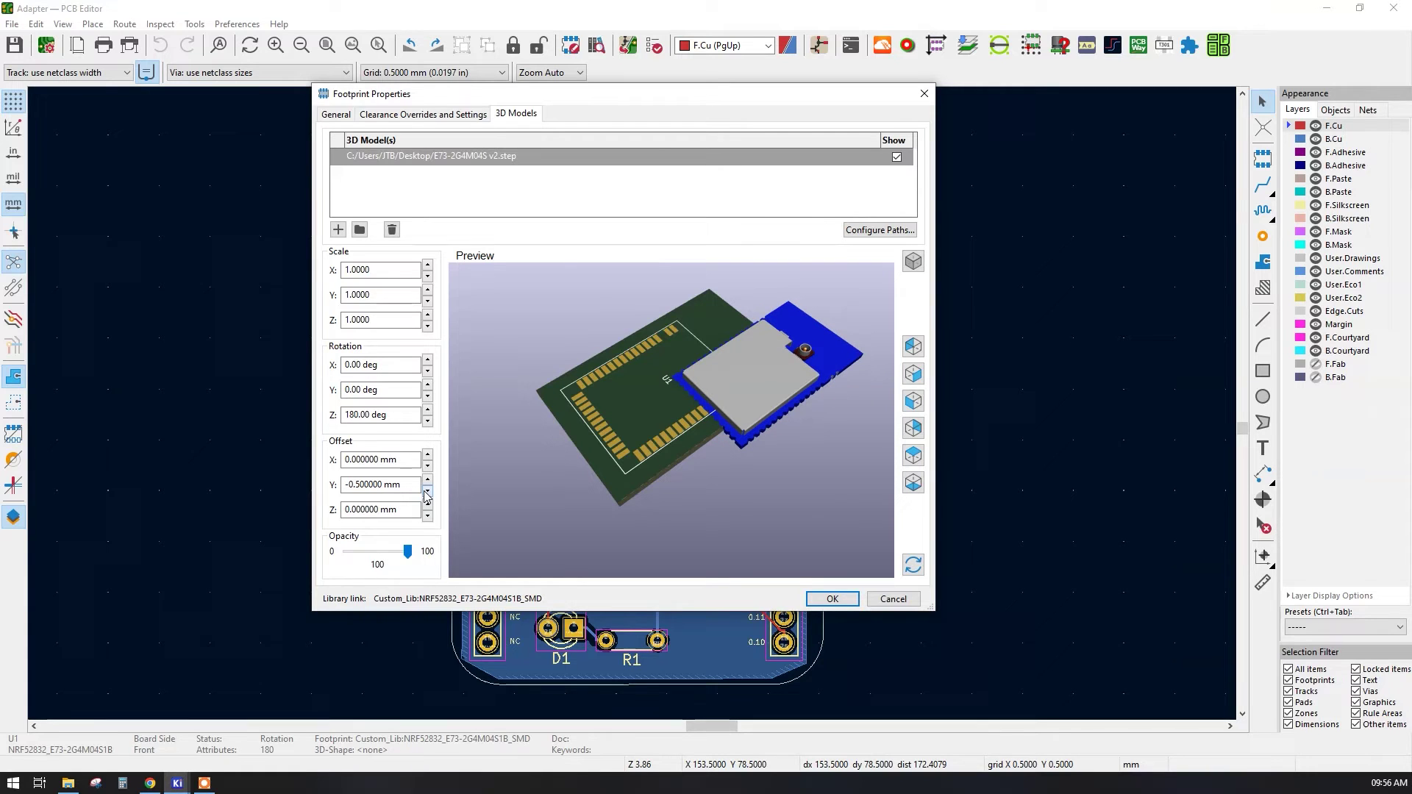
pyautogui.click(428, 482)
pyautogui.click(427, 483)
pyautogui.click(427, 482)
pyautogui.click(427, 482)
pyautogui.click(427, 482)
pyautogui.click(428, 482)
pyautogui.click(427, 483)
pyautogui.click(427, 483)
pyautogui.click(427, 483)
pyautogui.click(427, 482)
pyautogui.click(427, 481)
pyautogui.click(427, 482)
pyautogui.click(427, 481)
pyautogui.click(427, 482)
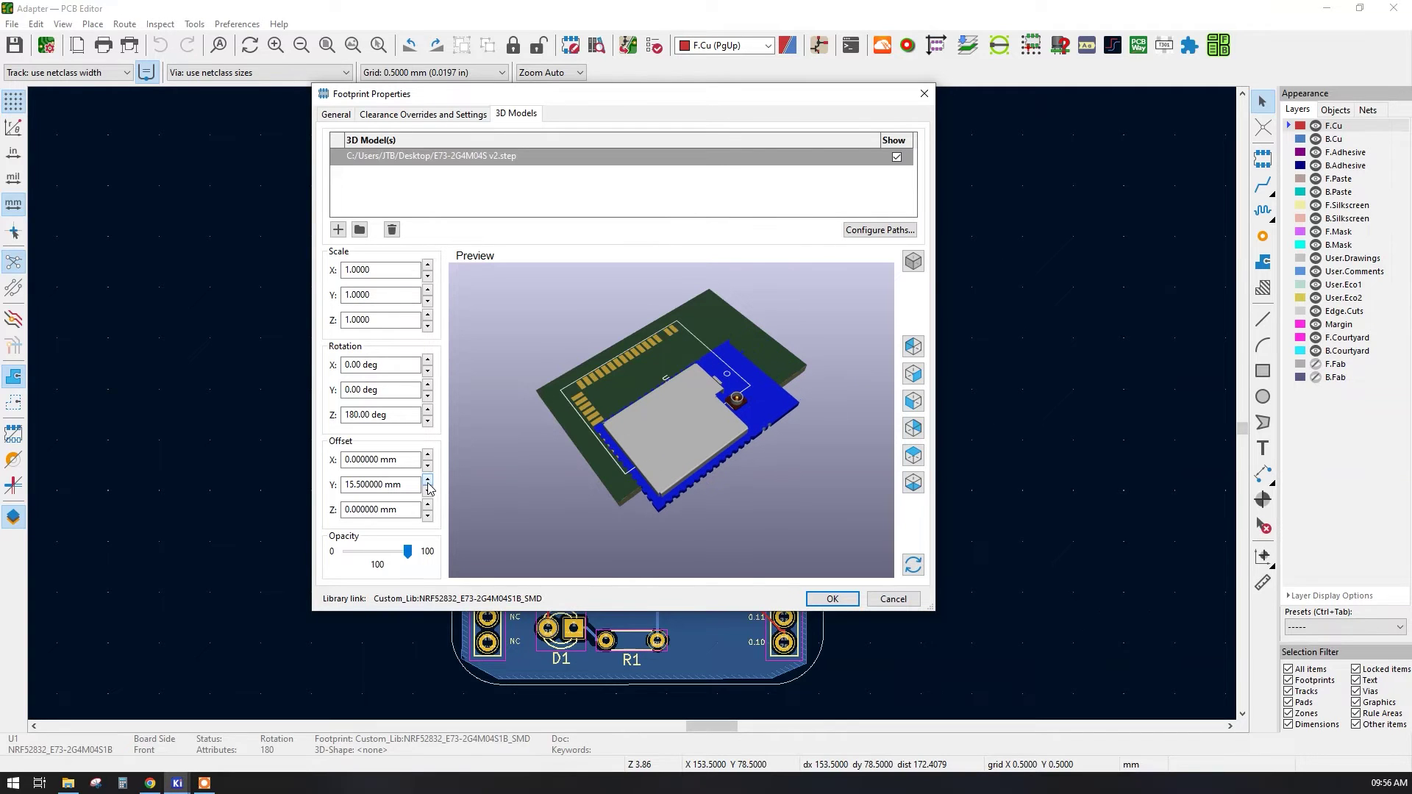
pyautogui.moveTo(635, 489); pyautogui.dragTo(680, 479)
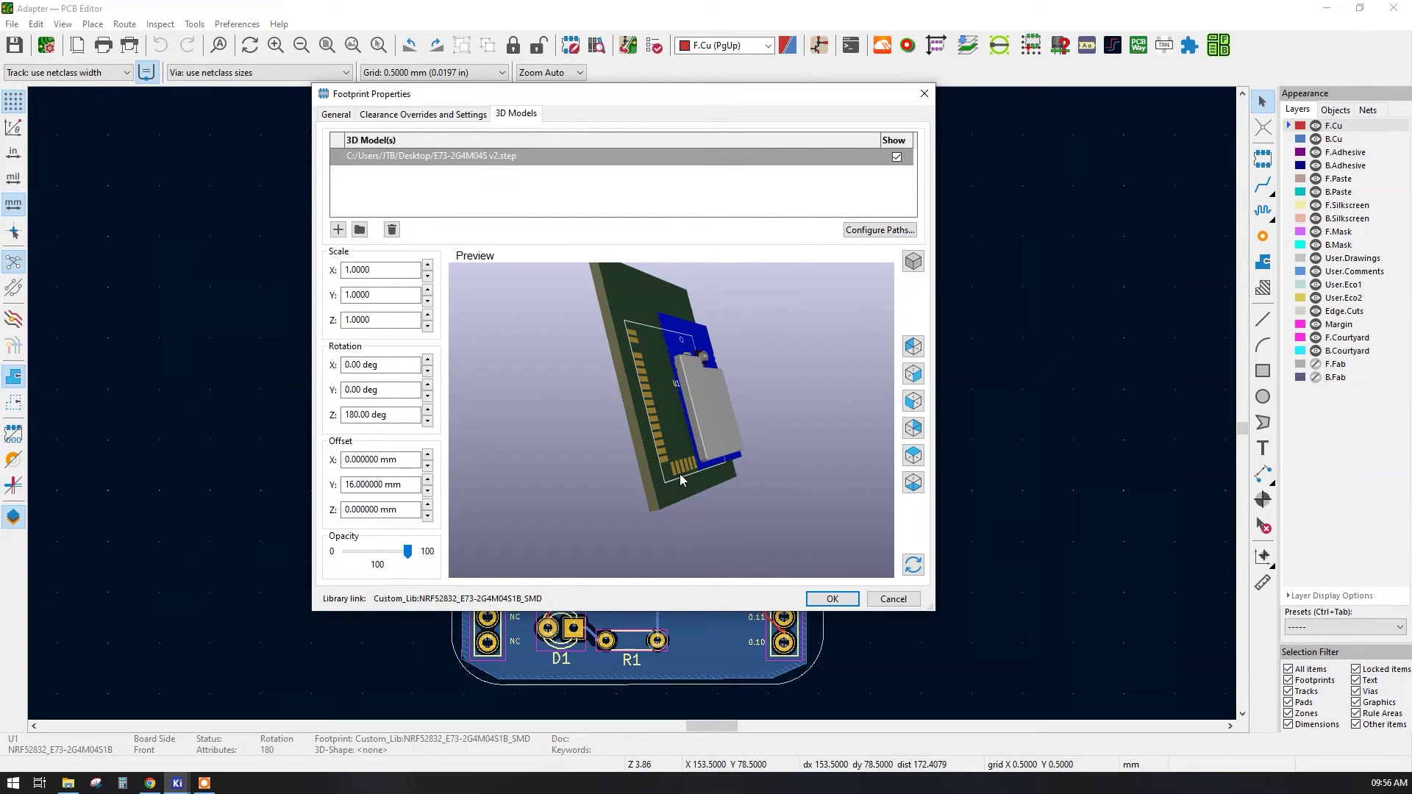
# Set the module model's X offset to 9.5 mm to bring it over the pads.
pyautogui.click(427, 455)
pyautogui.click(427, 455)
pyautogui.click(427, 455)
pyautogui.click(427, 455)
pyautogui.click(427, 455)
pyautogui.click(427, 455)
# Adjust the module model's offset to 14.5 mm in Y and 9 mm in X.
pyautogui.moveTo(585, 386); pyautogui.dragTo(763, 419)
pyautogui.click(427, 491)
pyautogui.click(428, 490)
pyautogui.click(427, 490)
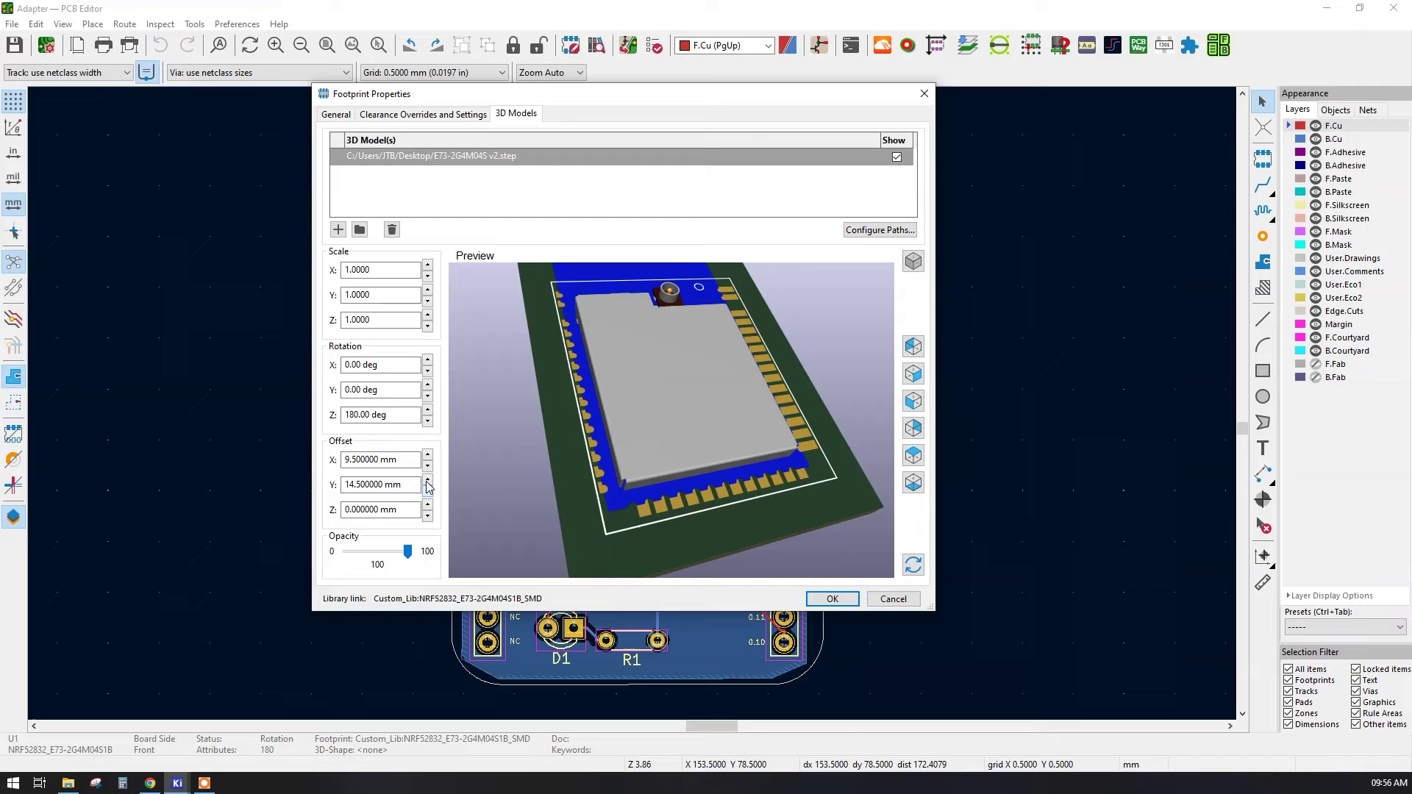
pyautogui.click(427, 468)
# Fine-tune the module model against the pad row, leaving its offset at X 8.5 mm and Y 14.5 mm.
pyautogui.moveTo(557, 509); pyautogui.dragTo(769, 461)
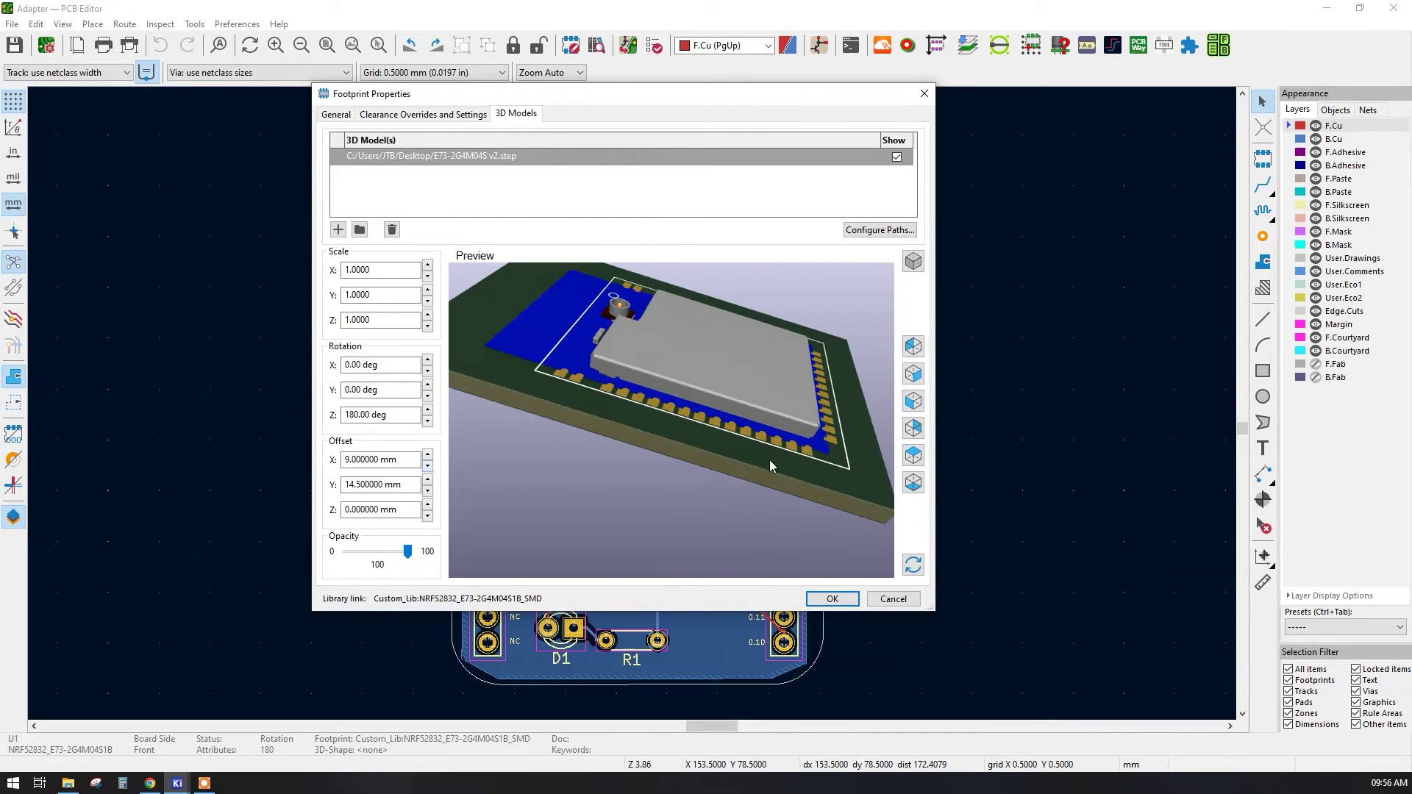
pyautogui.scroll(5, 767, 436)
pyautogui.scroll(2, 766, 435)
pyautogui.moveTo(713, 392); pyautogui.dragTo(667, 454)
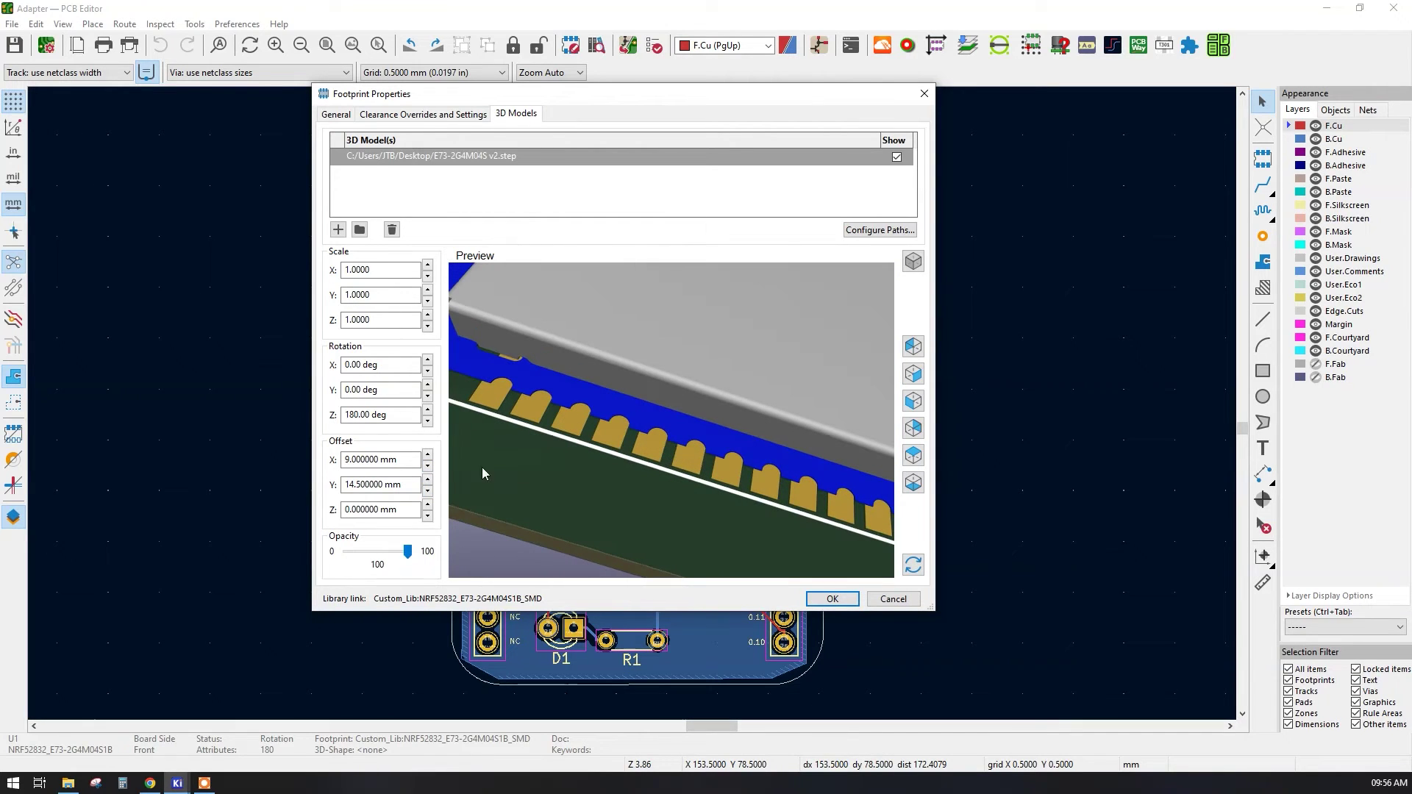
pyautogui.click(426, 468)
pyautogui.click(428, 457)
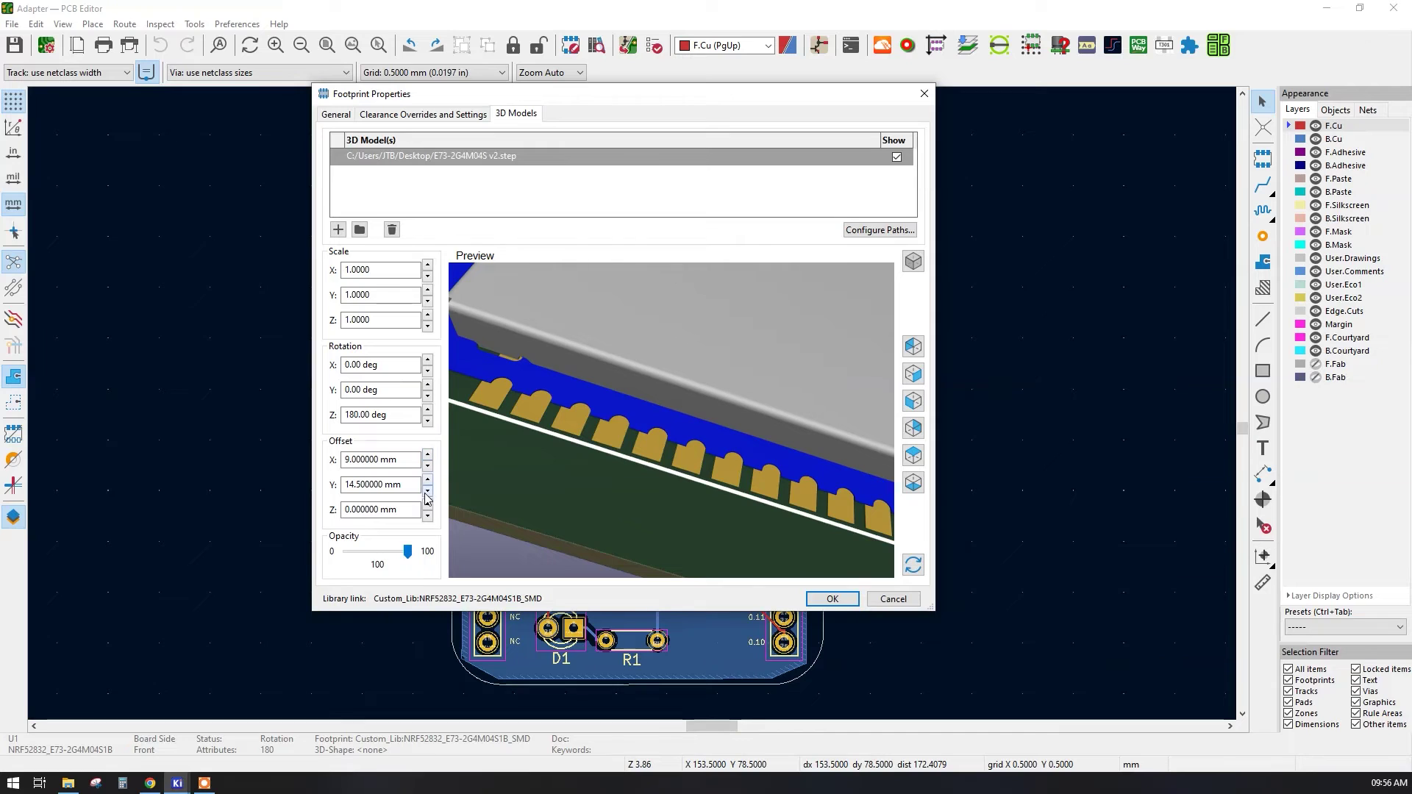
pyautogui.click(427, 491)
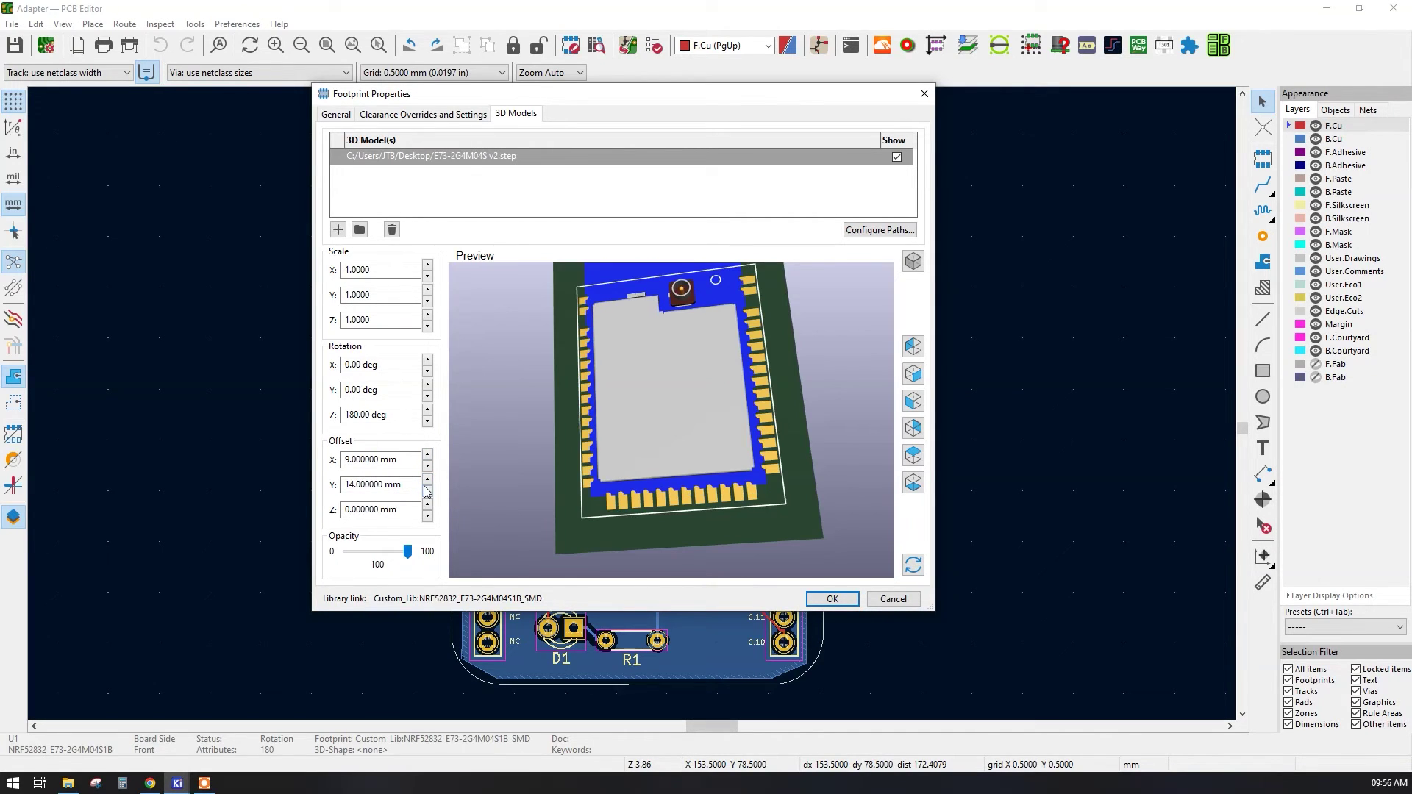
pyautogui.click(427, 479)
pyautogui.click(427, 467)
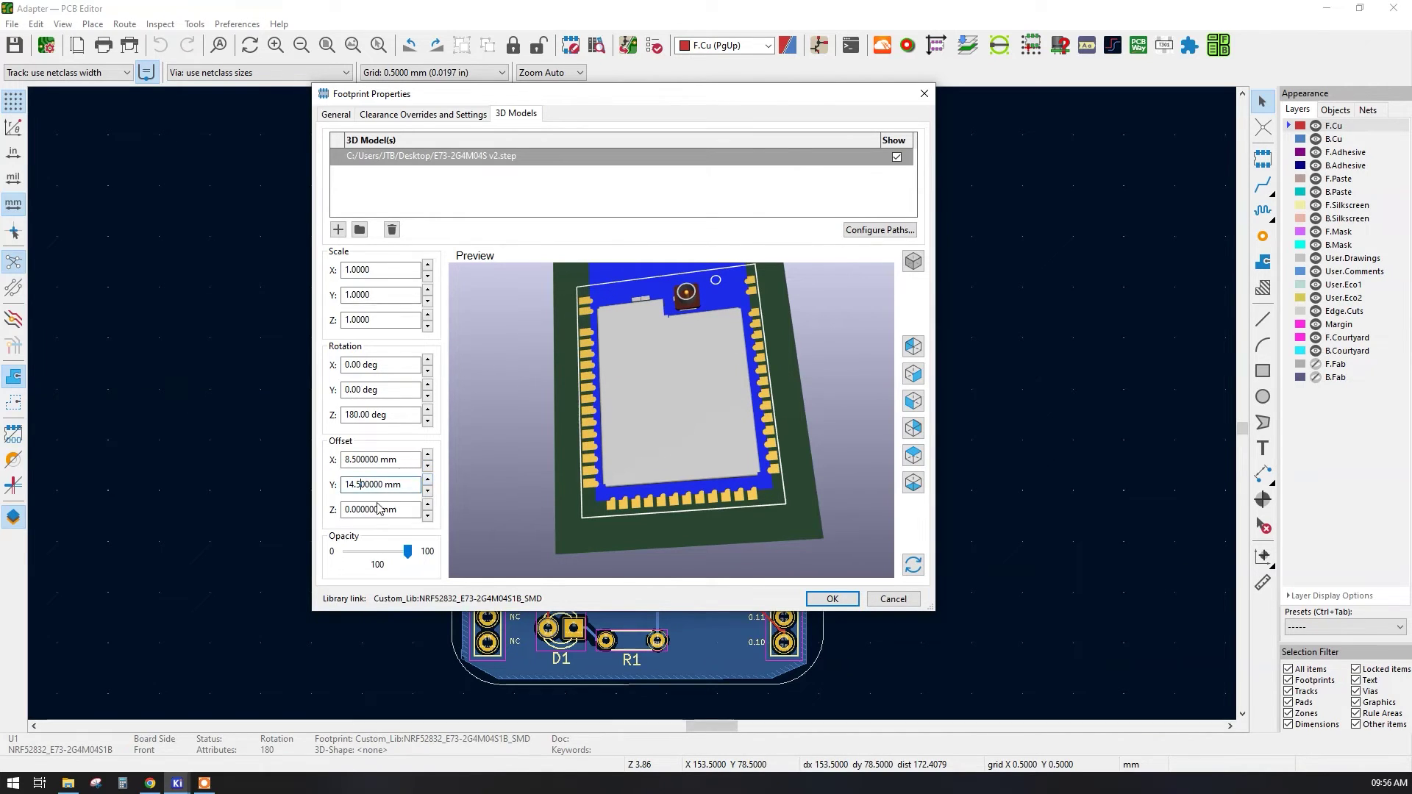
# Refine the module model's Y offset to 14.35 mm while checking its edge contacts against the pads up close.
pyautogui.press('BackSpace')
pyautogui.write('2')
pyautogui.press('BackSpace')
pyautogui.scroll(10, 638, 505)
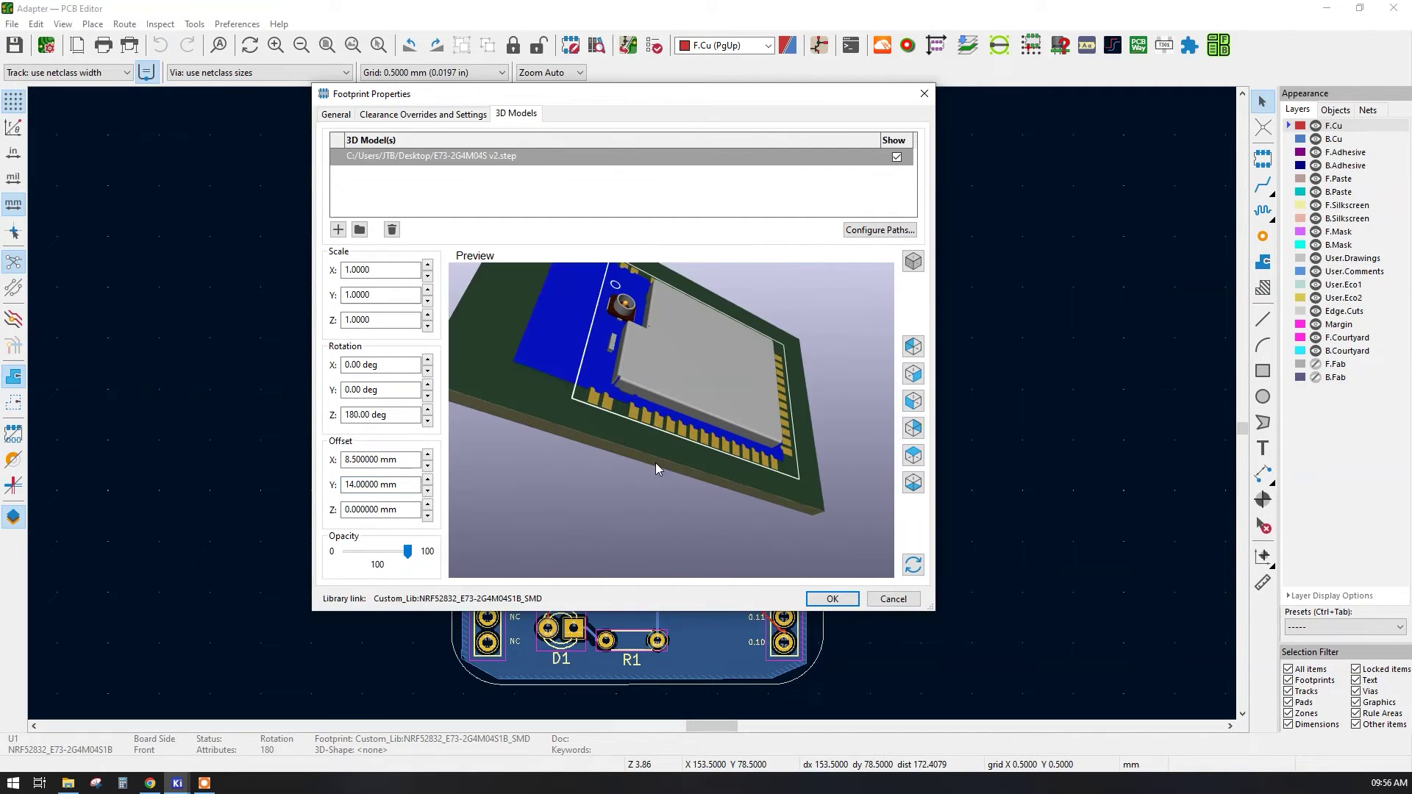
pyautogui.moveTo(654, 484); pyautogui.dragTo(544, 415)
pyautogui.hotkey('shift', 'Tab')
pyautogui.press('BackSpace')
pyautogui.write('2')
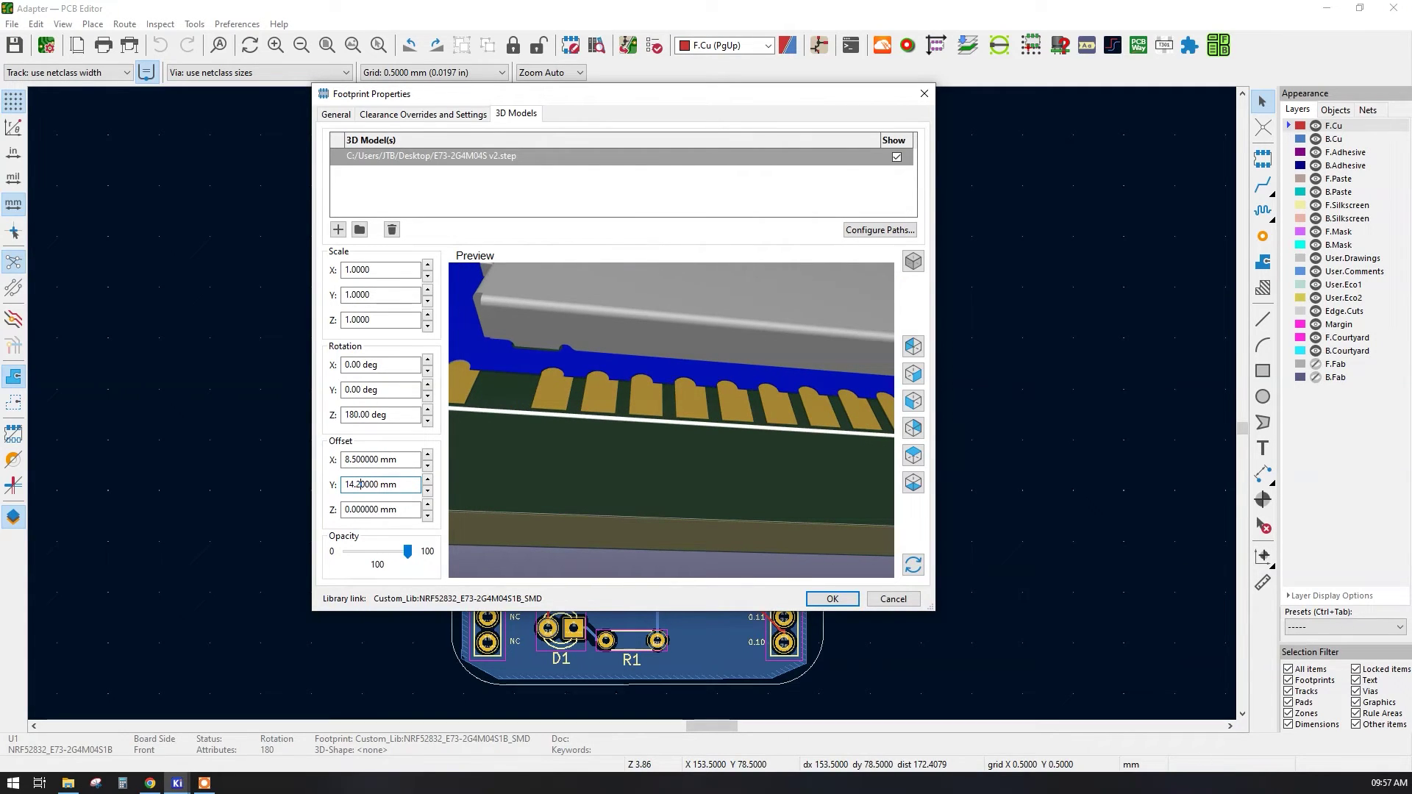
pyautogui.press('BackSpace')
pyautogui.write('3')
pyautogui.moveTo(450, 470); pyautogui.dragTo(526, 453)
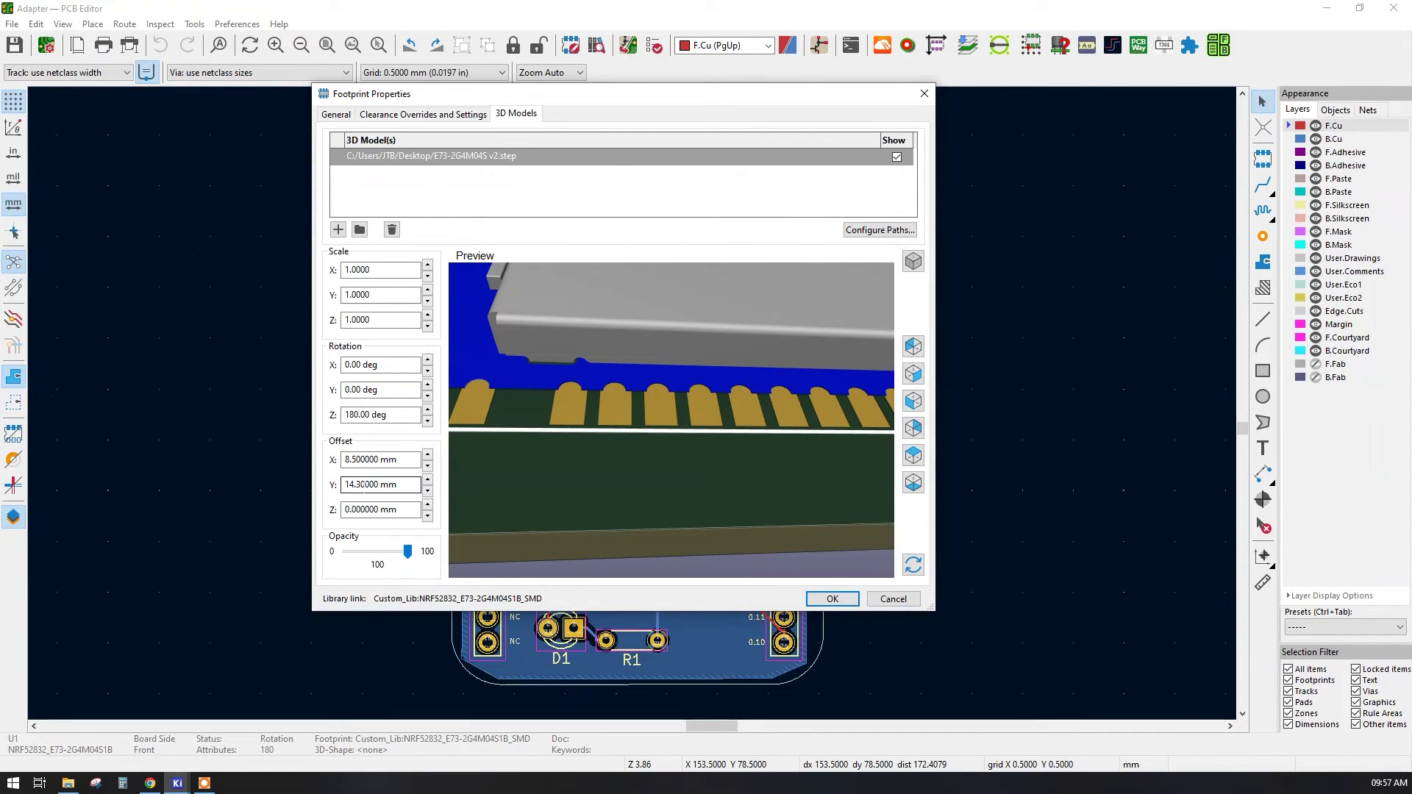
pyautogui.moveTo(586, 463); pyautogui.dragTo(681, 502)
pyautogui.scroll(5, 659, 465)
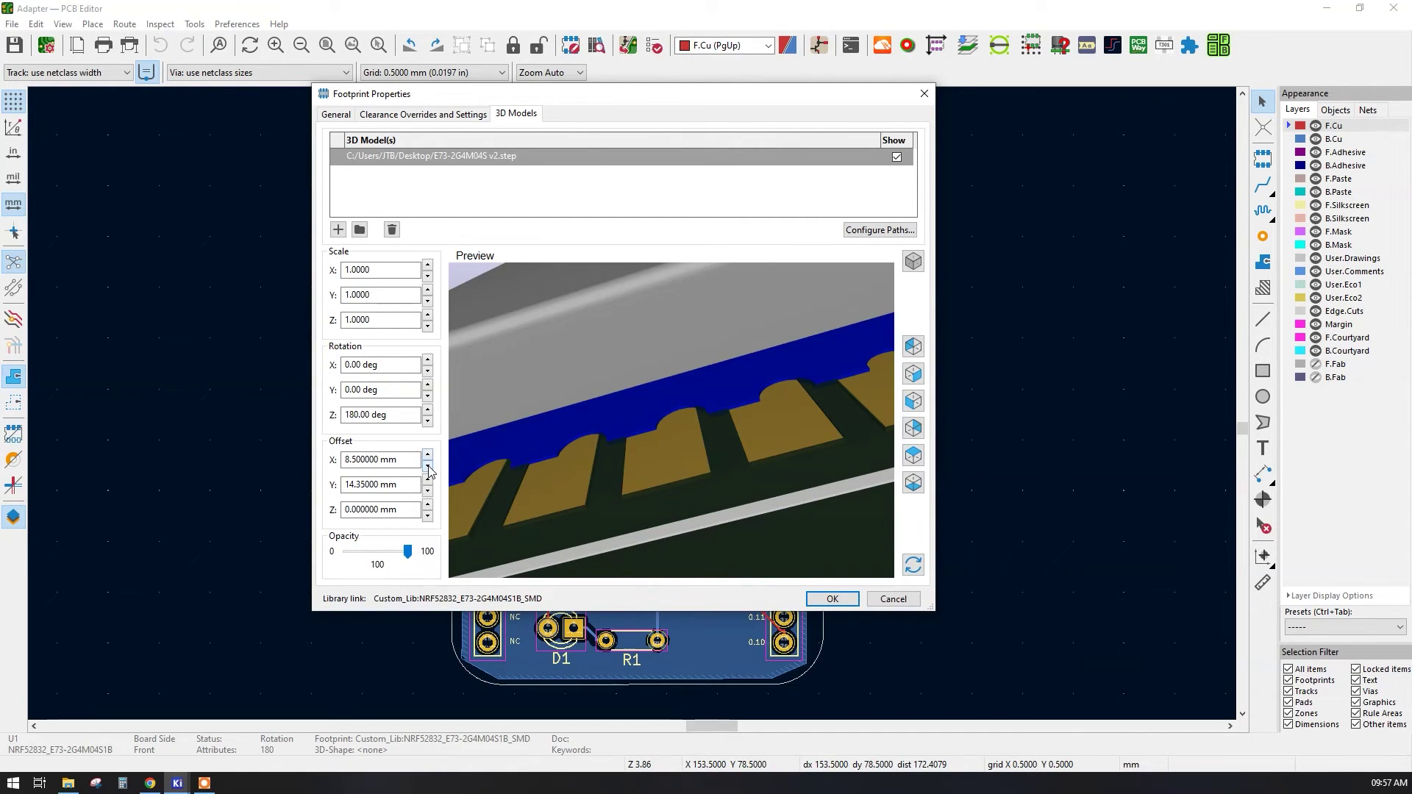
# Set the module model's X offset to 8.35 mm and compare its edge contacts with the pads.
pyautogui.click(354, 463)
pyautogui.press('Delete')
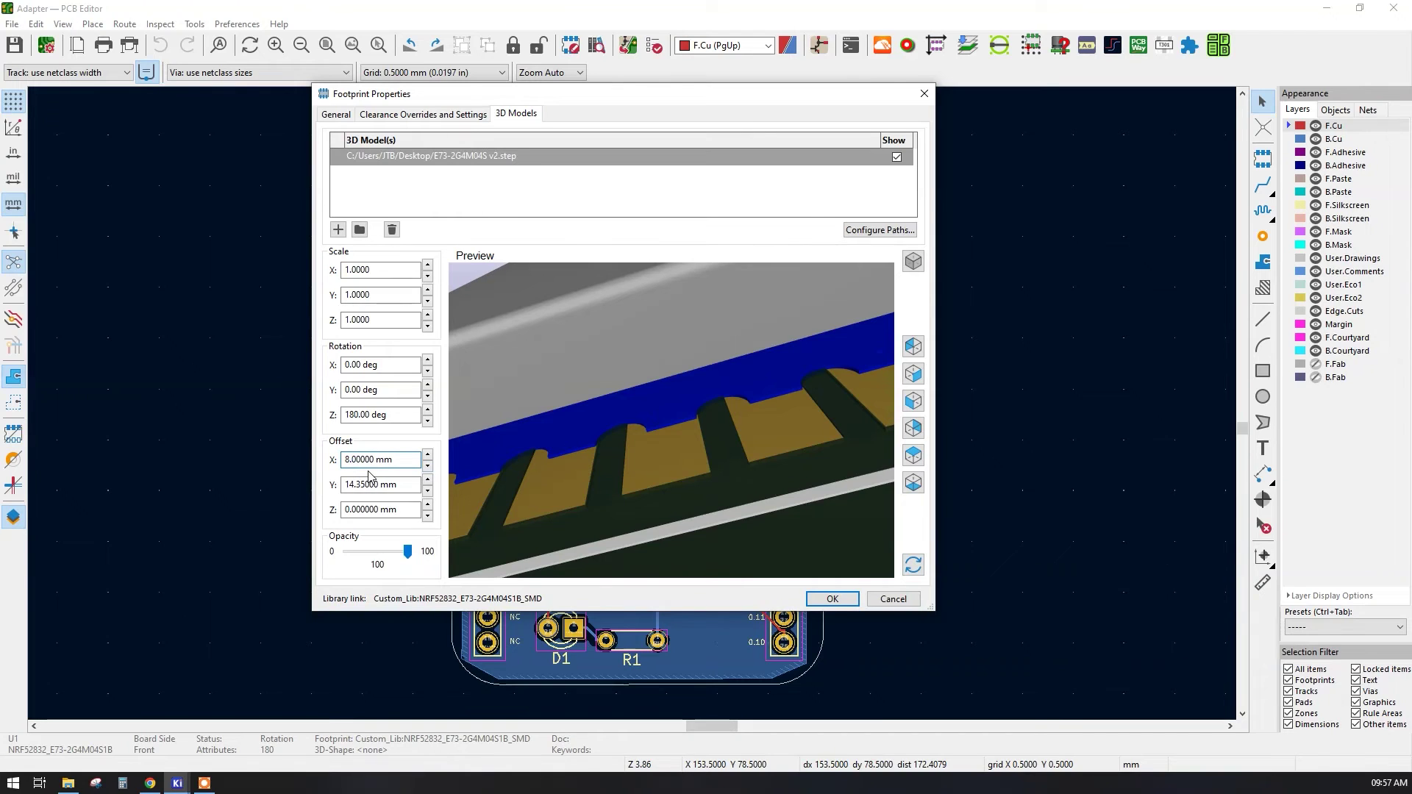
pyautogui.write('35')
pyautogui.moveTo(541, 475); pyautogui.dragTo(643, 470)
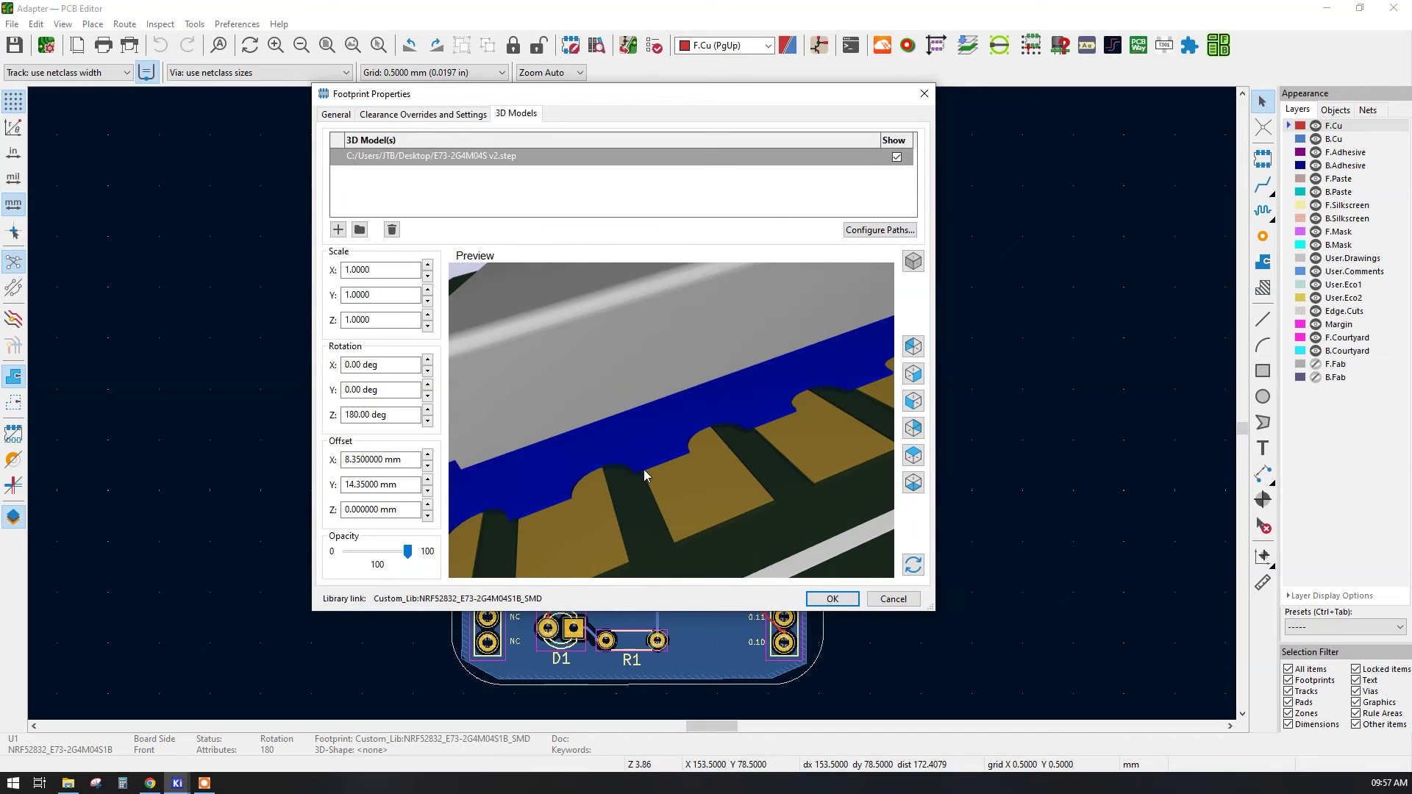
# Set the module model's X offset to 8.75 mm to centre its edge contacts on the pads.
pyautogui.click(428, 456)
pyautogui.click(369, 460)
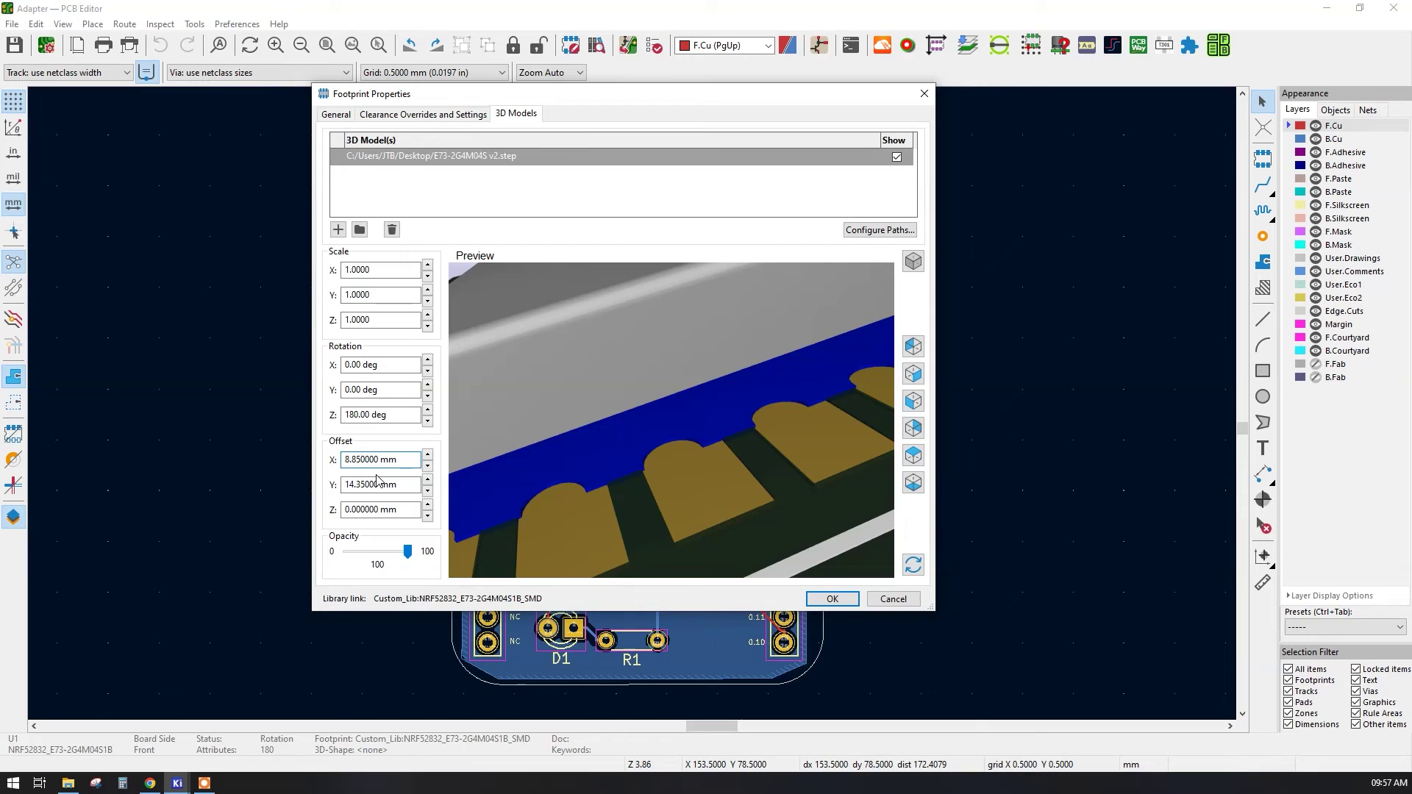
pyautogui.press('BackSpace')
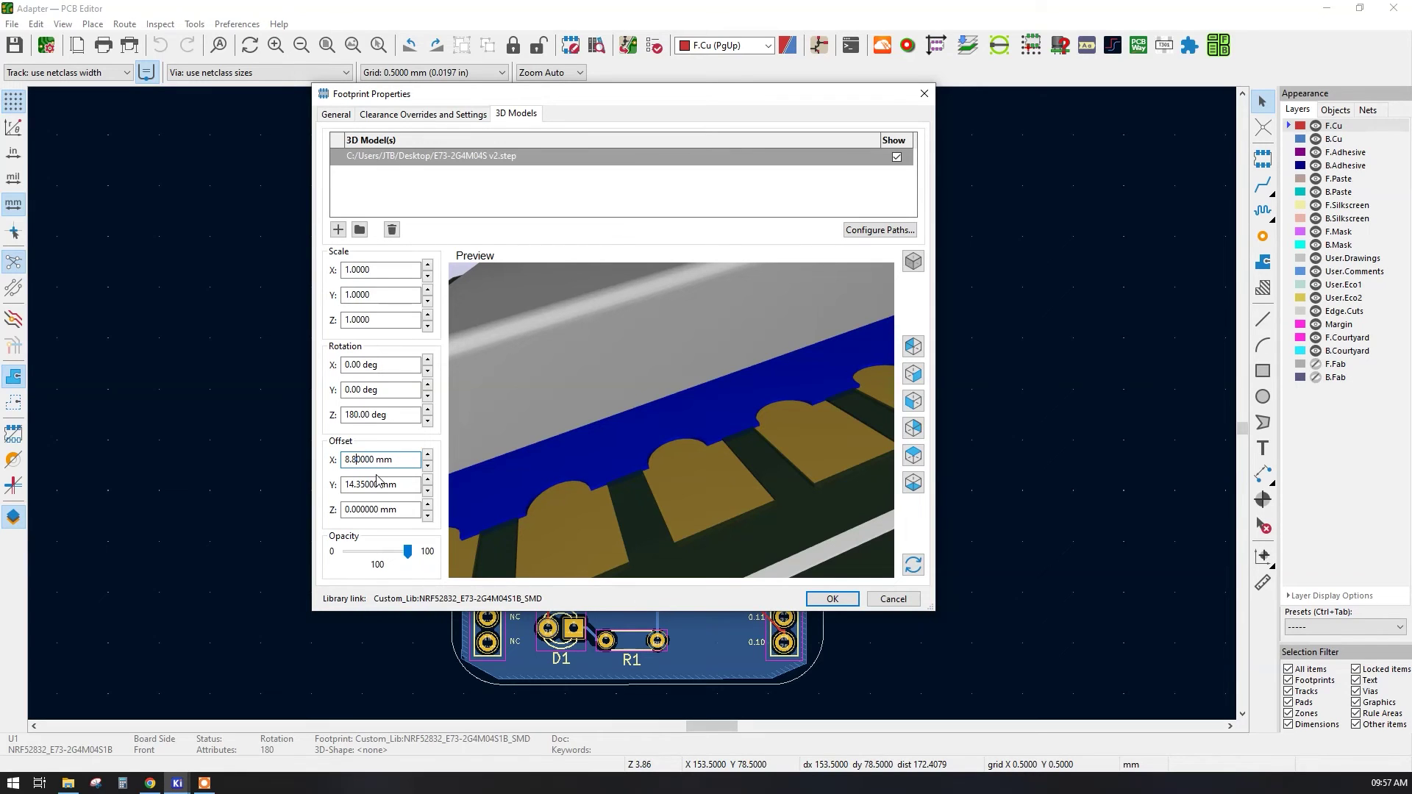
pyautogui.press('BackSpace')
pyautogui.write('7')
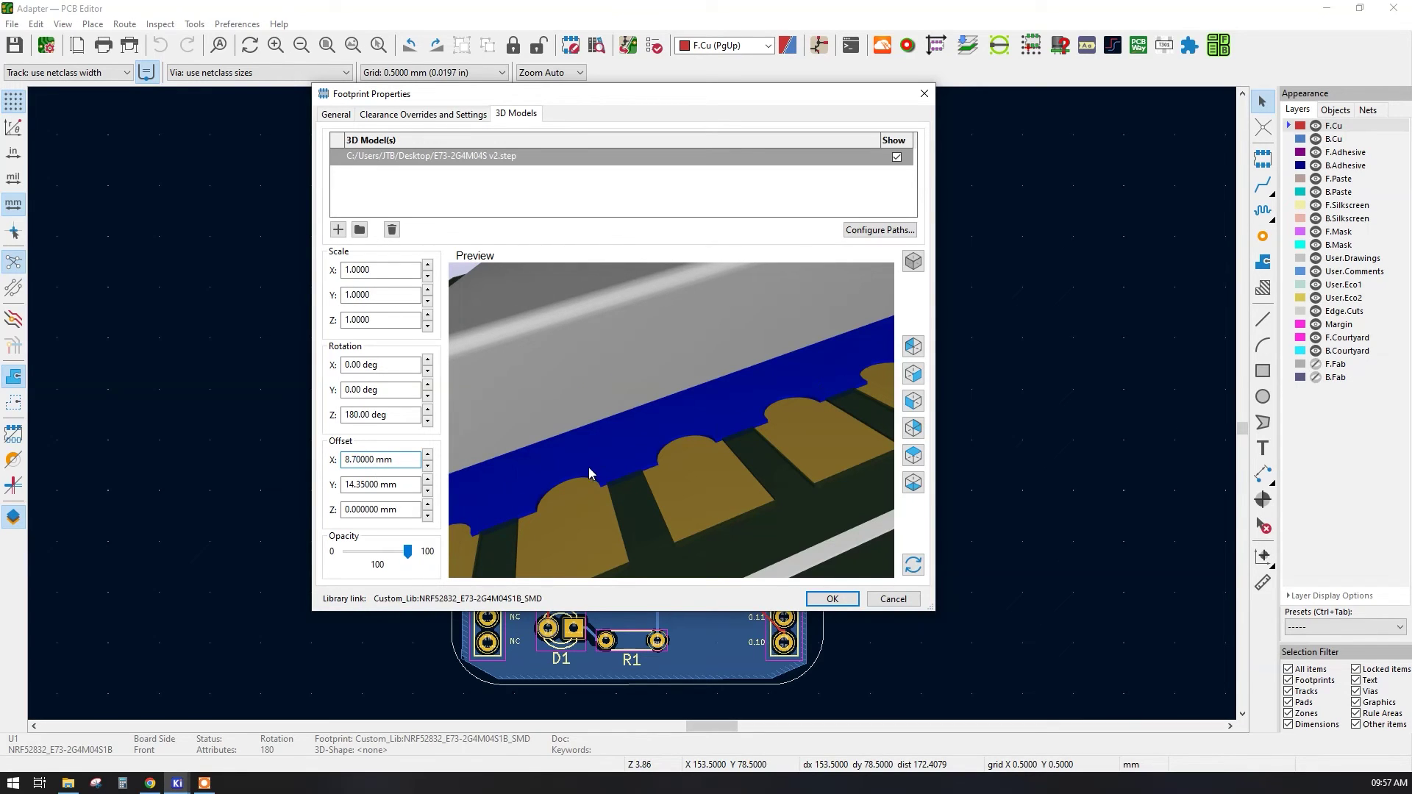
pyautogui.write('5')
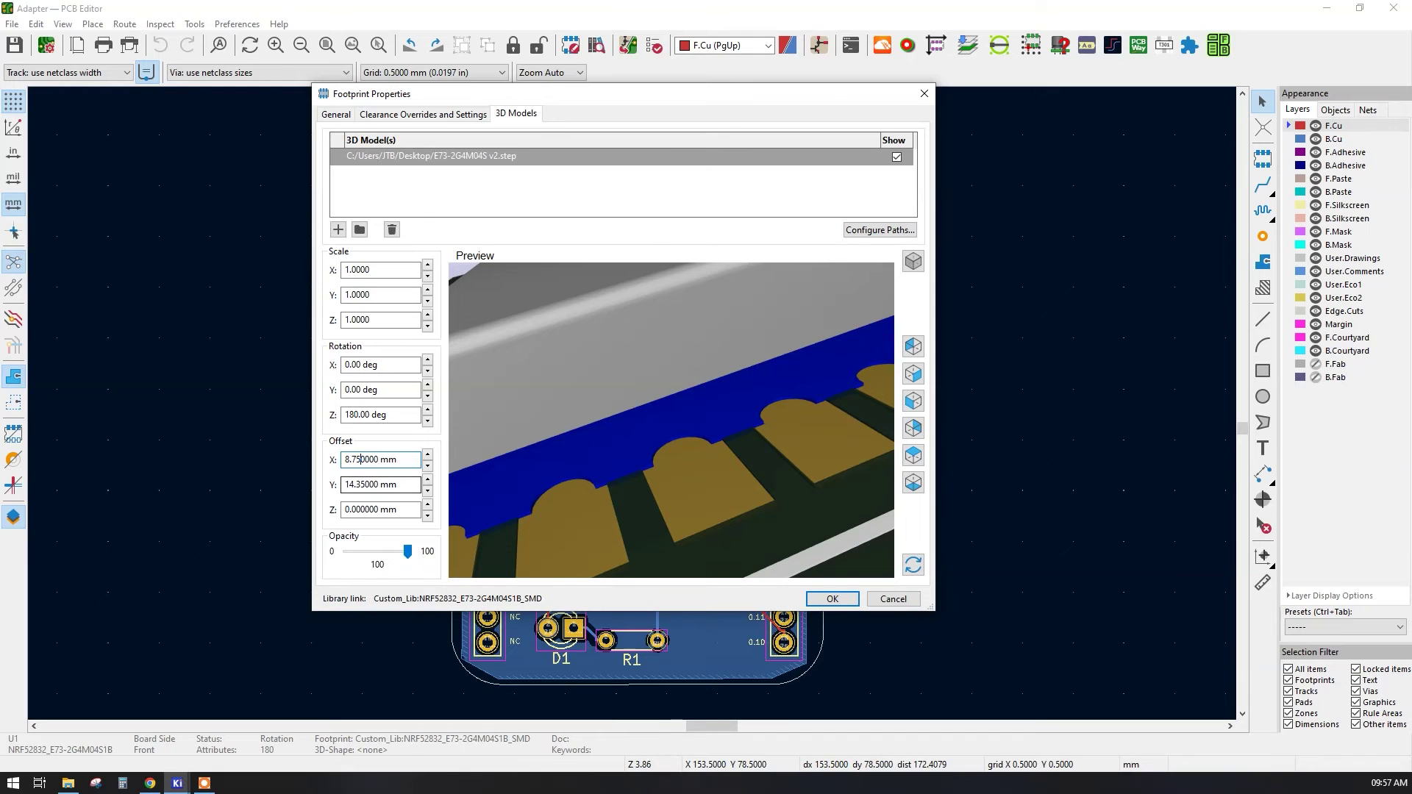
# Examine how the module model's edge contacts line up with the pads around the whole footprint.
pyautogui.scroll(-5, 643, 461)
pyautogui.moveTo(650, 467); pyautogui.dragTo(729, 450)
pyautogui.scroll(5, 655, 459)
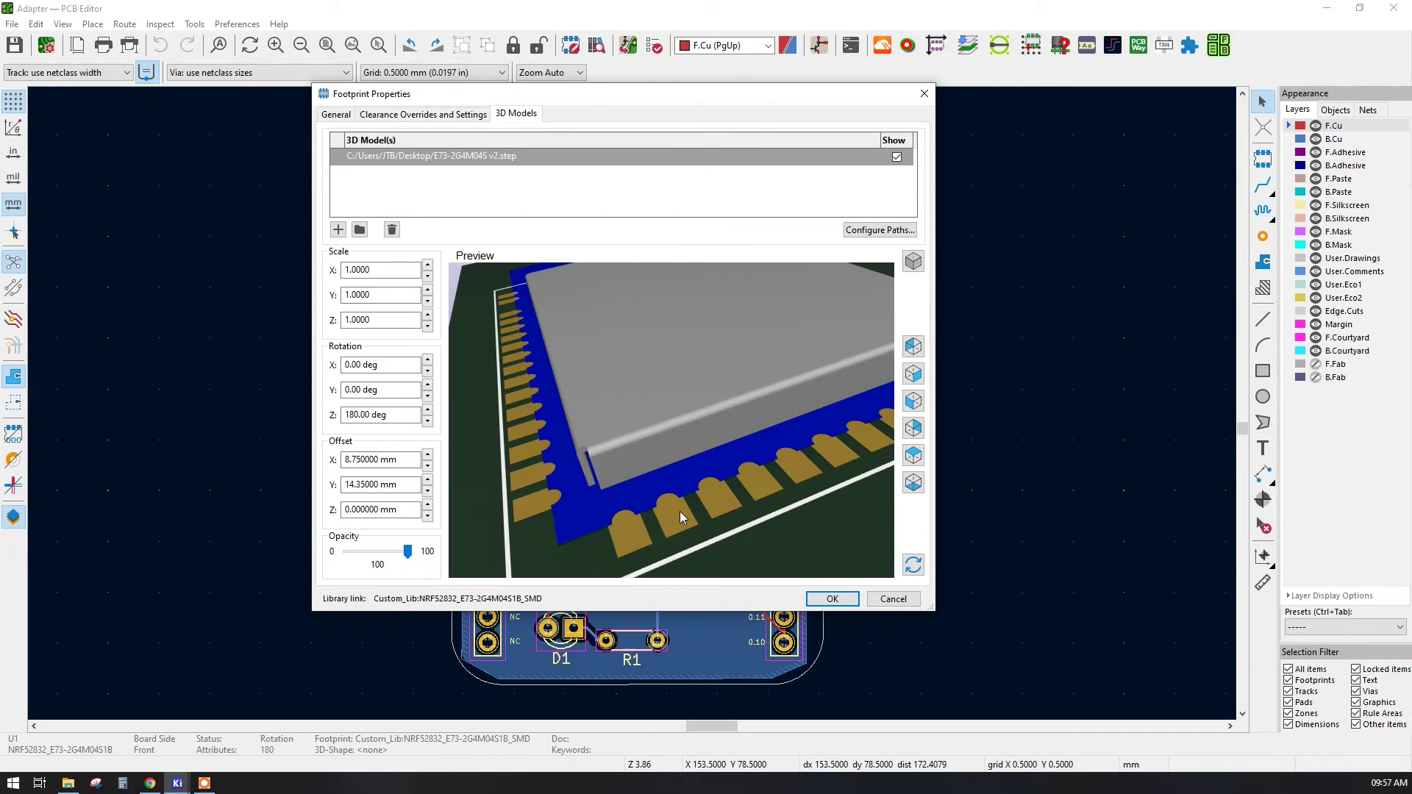
pyautogui.moveTo(676, 514); pyautogui.dragTo(800, 452, button='middle')
pyautogui.moveTo(800, 452); pyautogui.dragTo(782, 438)
pyautogui.scroll(-5, 761, 439)
pyautogui.moveTo(689, 403); pyautogui.dragTo(731, 386)
pyautogui.scroll(4, 739, 411)
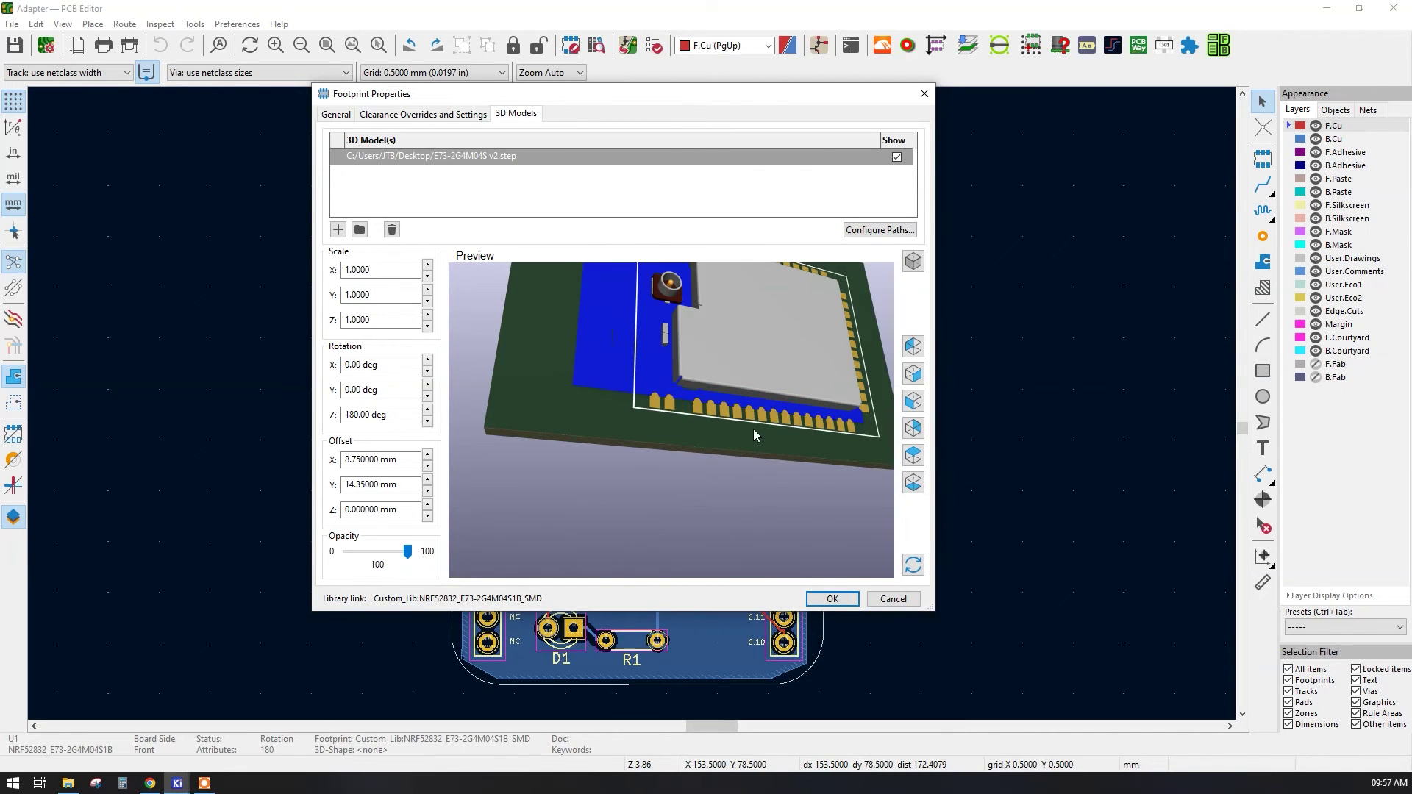
# Raise the module model off the board surface by setting its Z offset to 1 mm.
pyautogui.moveTo(748, 436); pyautogui.dragTo(748, 417)
pyautogui.moveTo(749, 415); pyautogui.dragTo(700, 552, button='middle')
pyautogui.moveTo(699, 551); pyautogui.dragTo(728, 430)
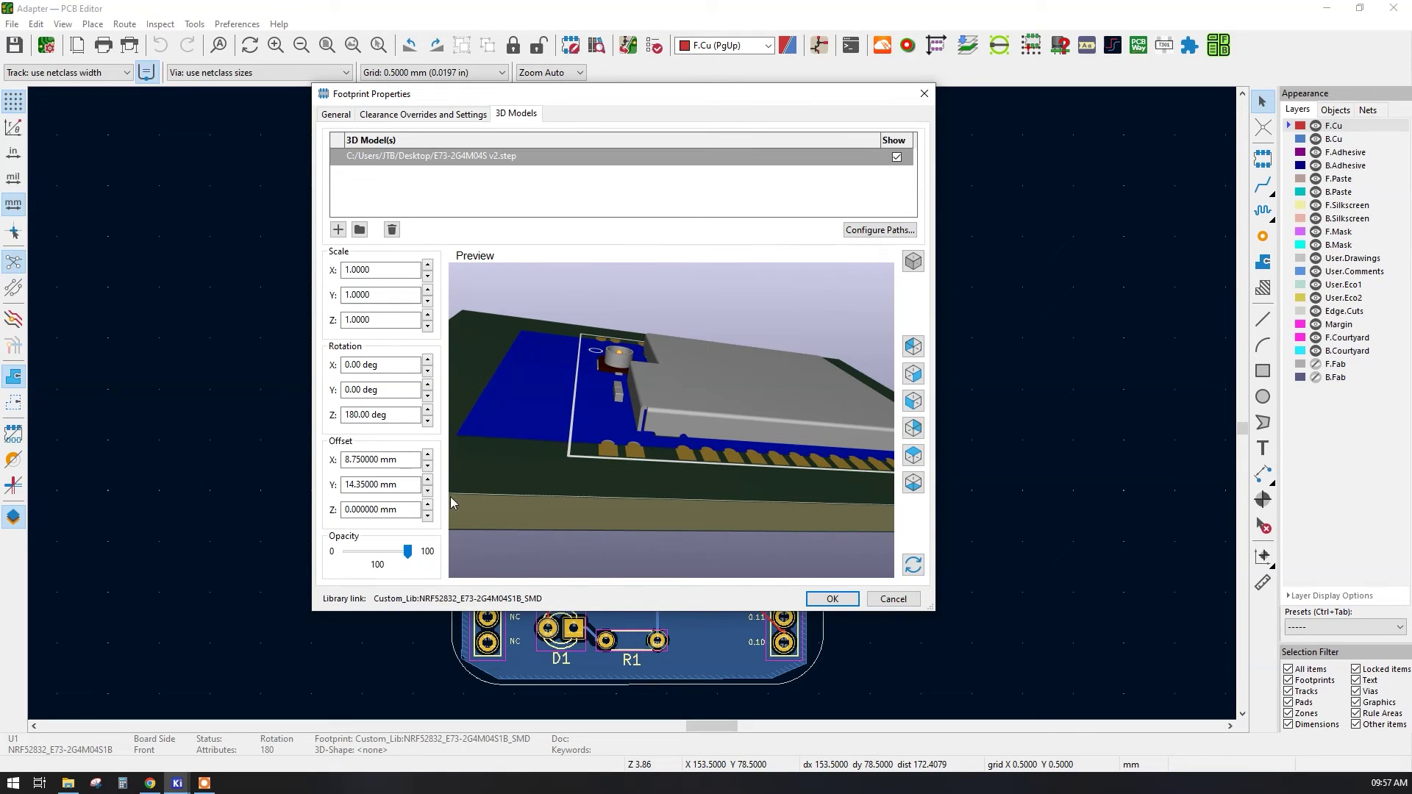
pyautogui.click(426, 505)
pyautogui.click(426, 505)
pyautogui.click(426, 505)
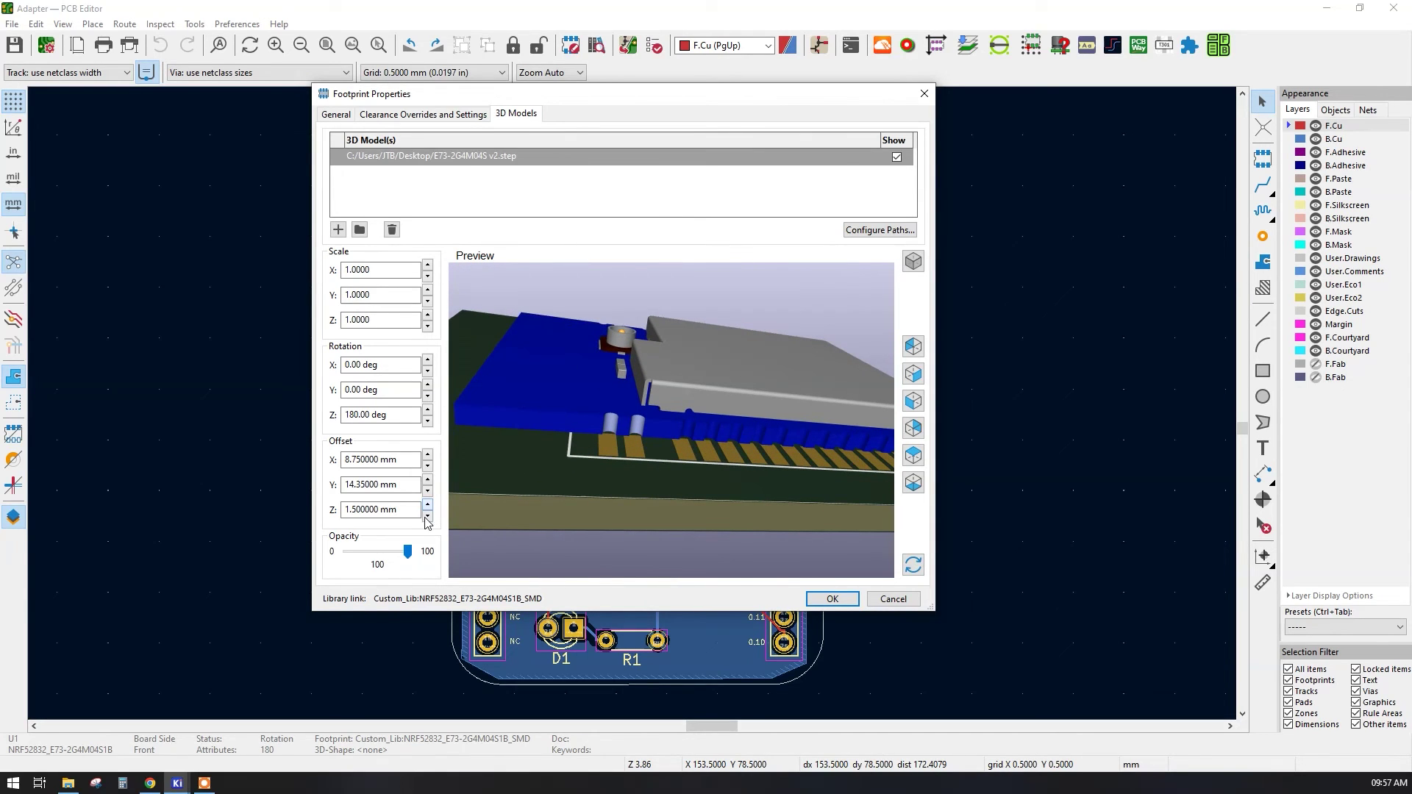
pyautogui.click(427, 515)
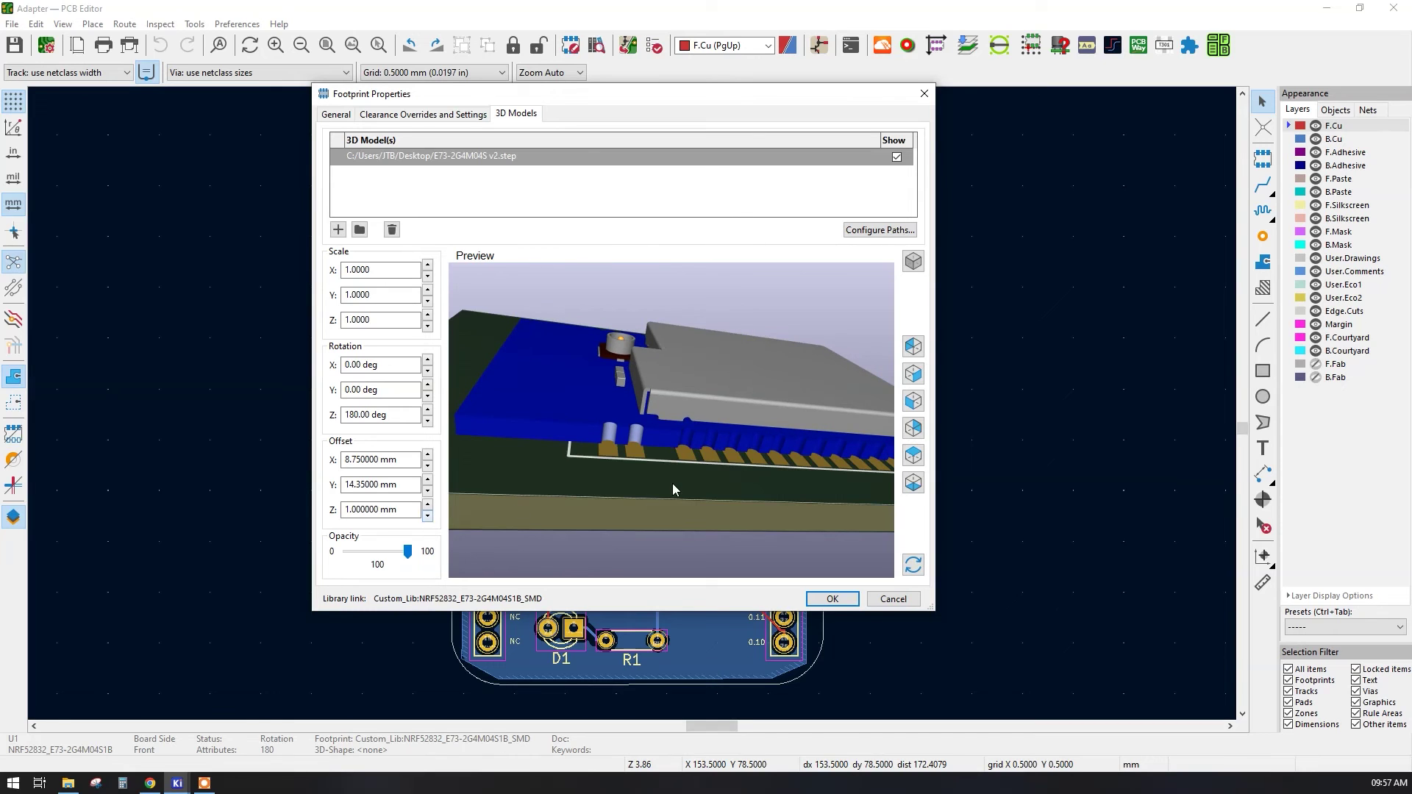
# Check the model's seating on the pads up close and apply the 3D model settings to footprint U1.
pyautogui.scroll(5, 672, 486)
pyautogui.scroll(4, 672, 492)
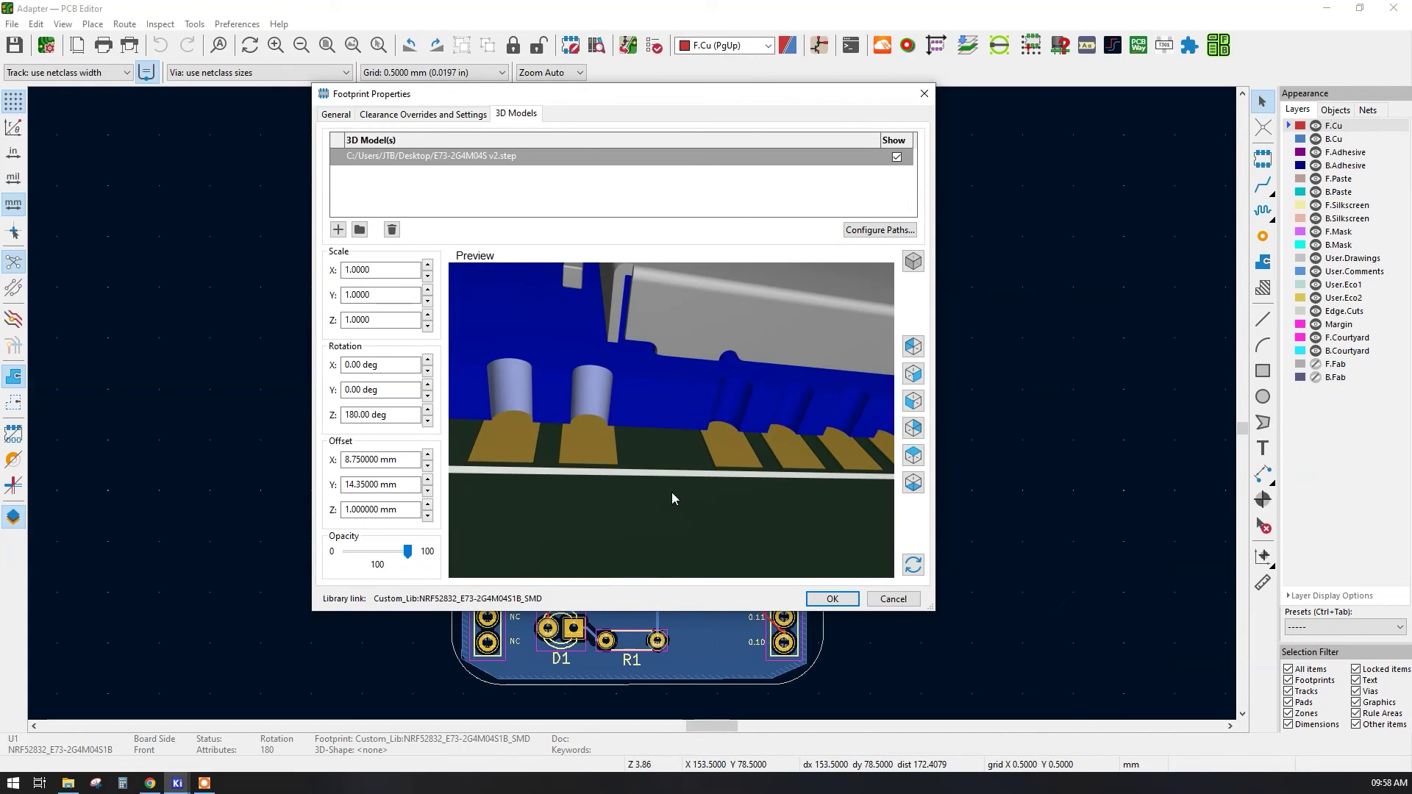
pyautogui.scroll(-3, 669, 474)
pyautogui.scroll(-3, 659, 501)
pyautogui.moveTo(659, 501); pyautogui.dragTo(741, 465)
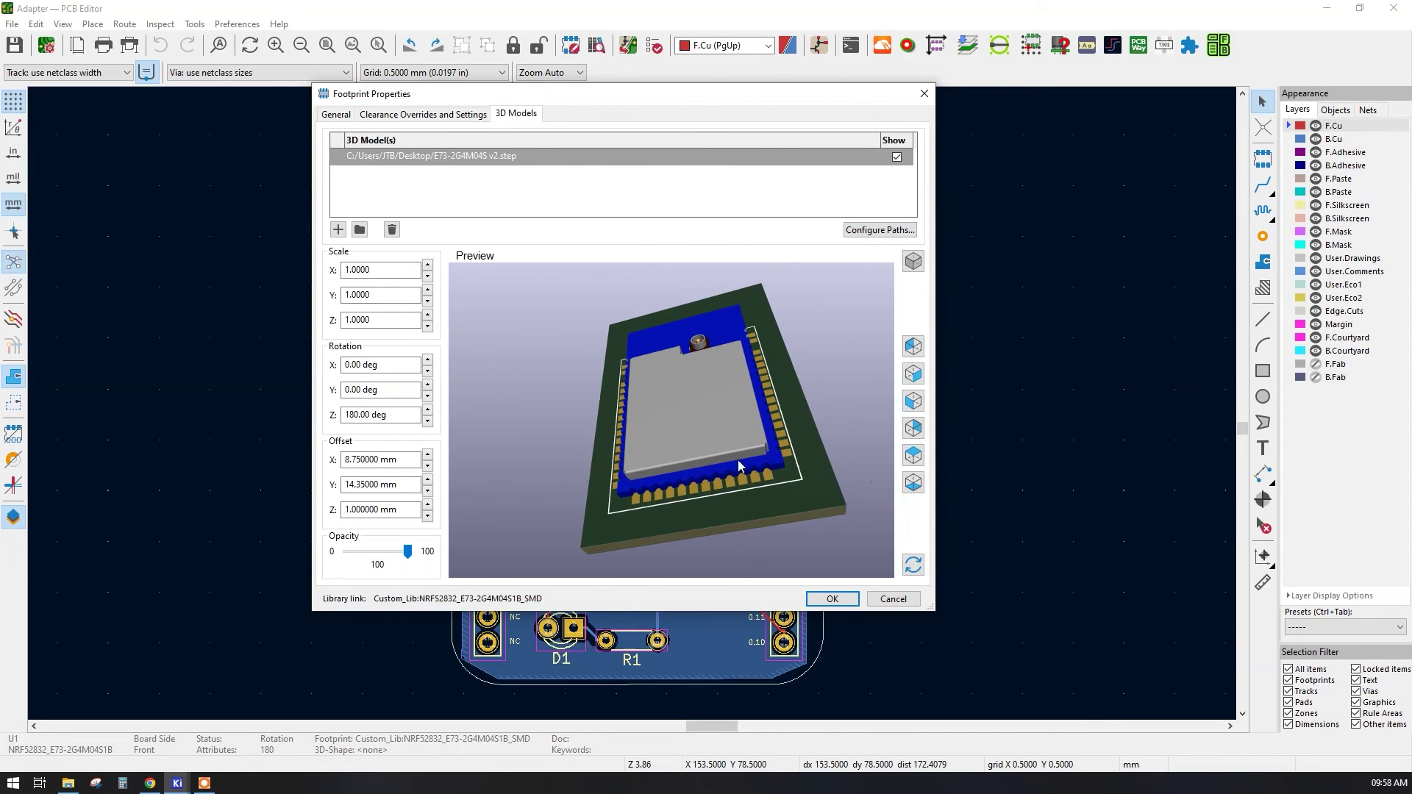
pyautogui.click(830, 600)
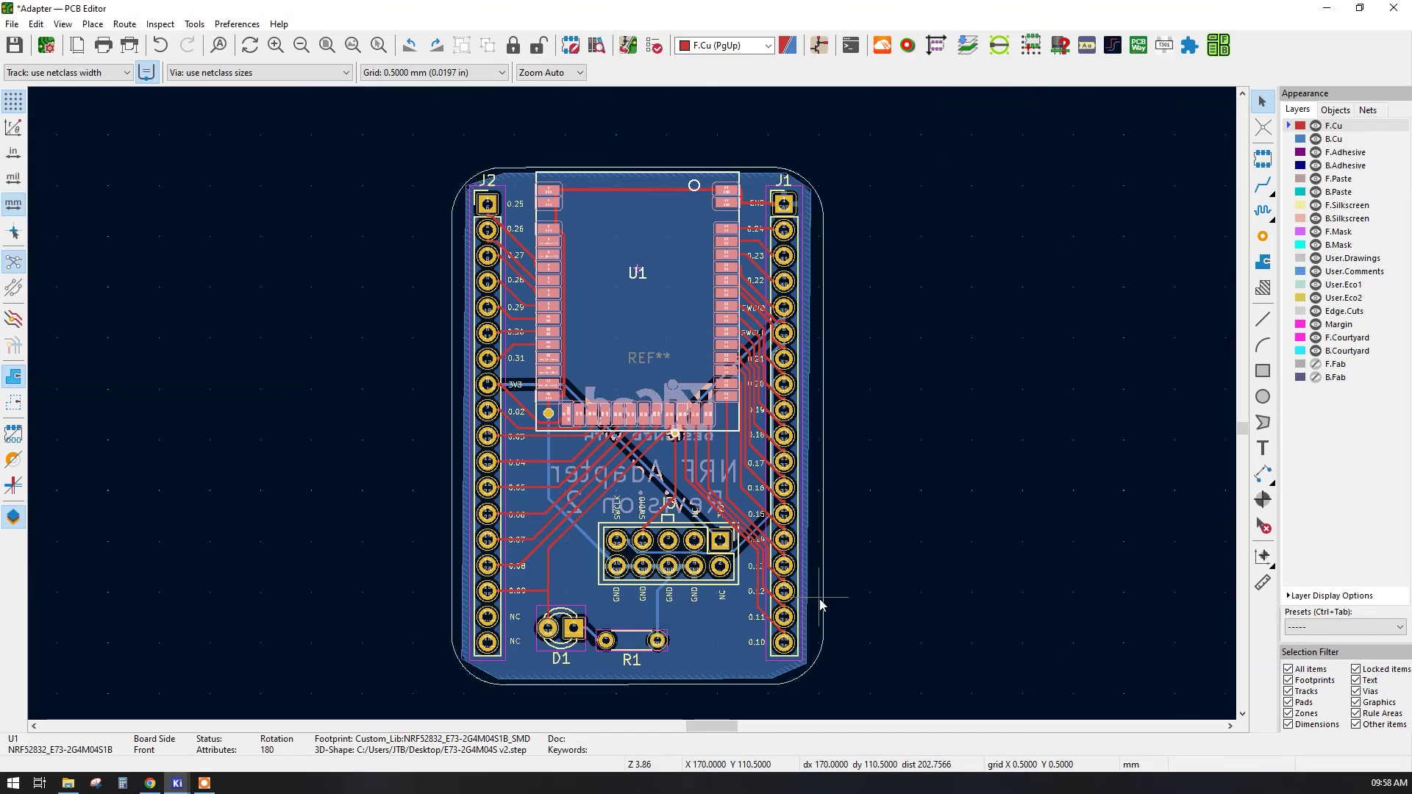
# Open the adapter board in the 3D viewer and inspect the module mounted on it from several angles.
pyautogui.click(889, 328)
pyautogui.click(62, 23)
pyautogui.click(92, 83)
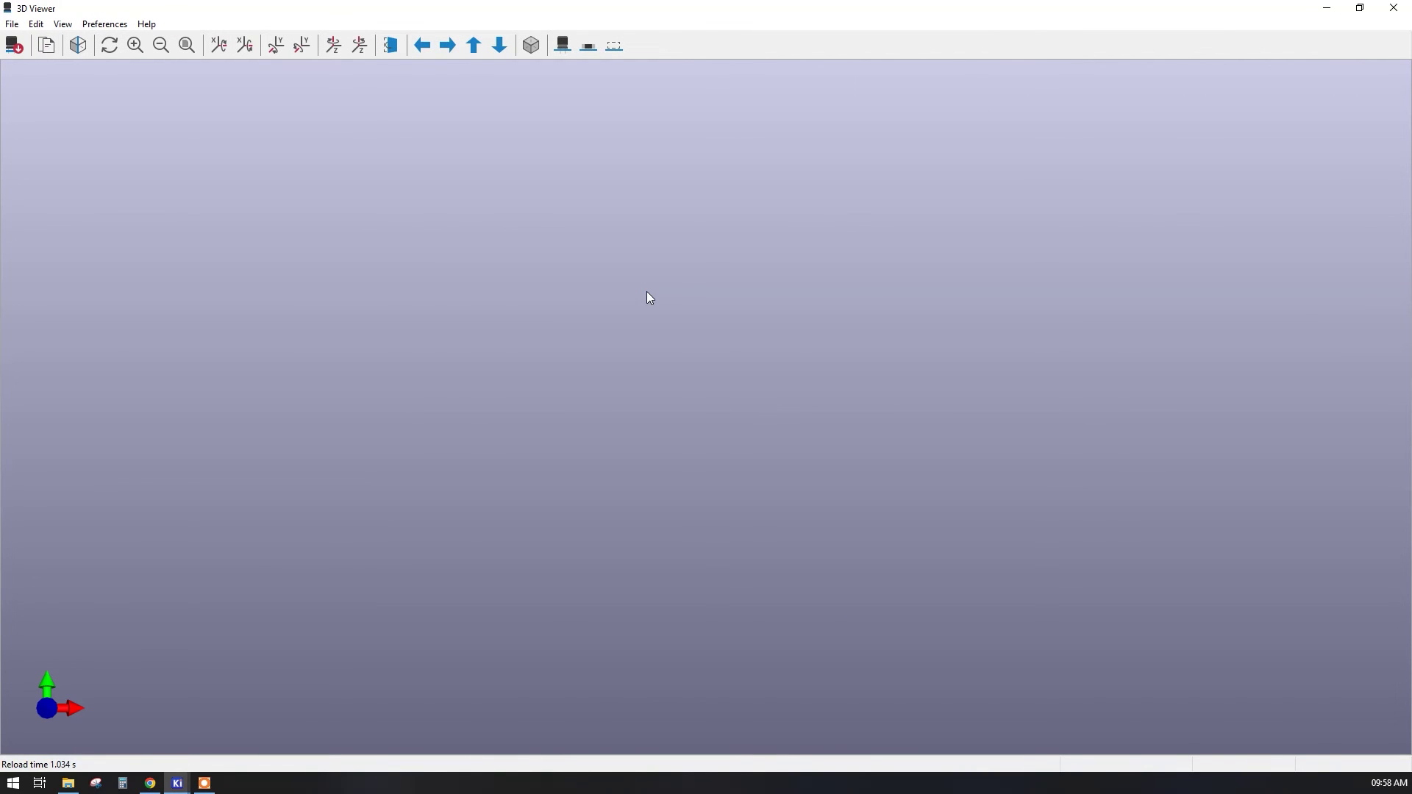
pyautogui.moveTo(673, 415); pyautogui.dragTo(441, 287)
pyautogui.scroll(3, 708, 346)
pyautogui.moveTo(659, 500); pyautogui.dragTo(614, 611)
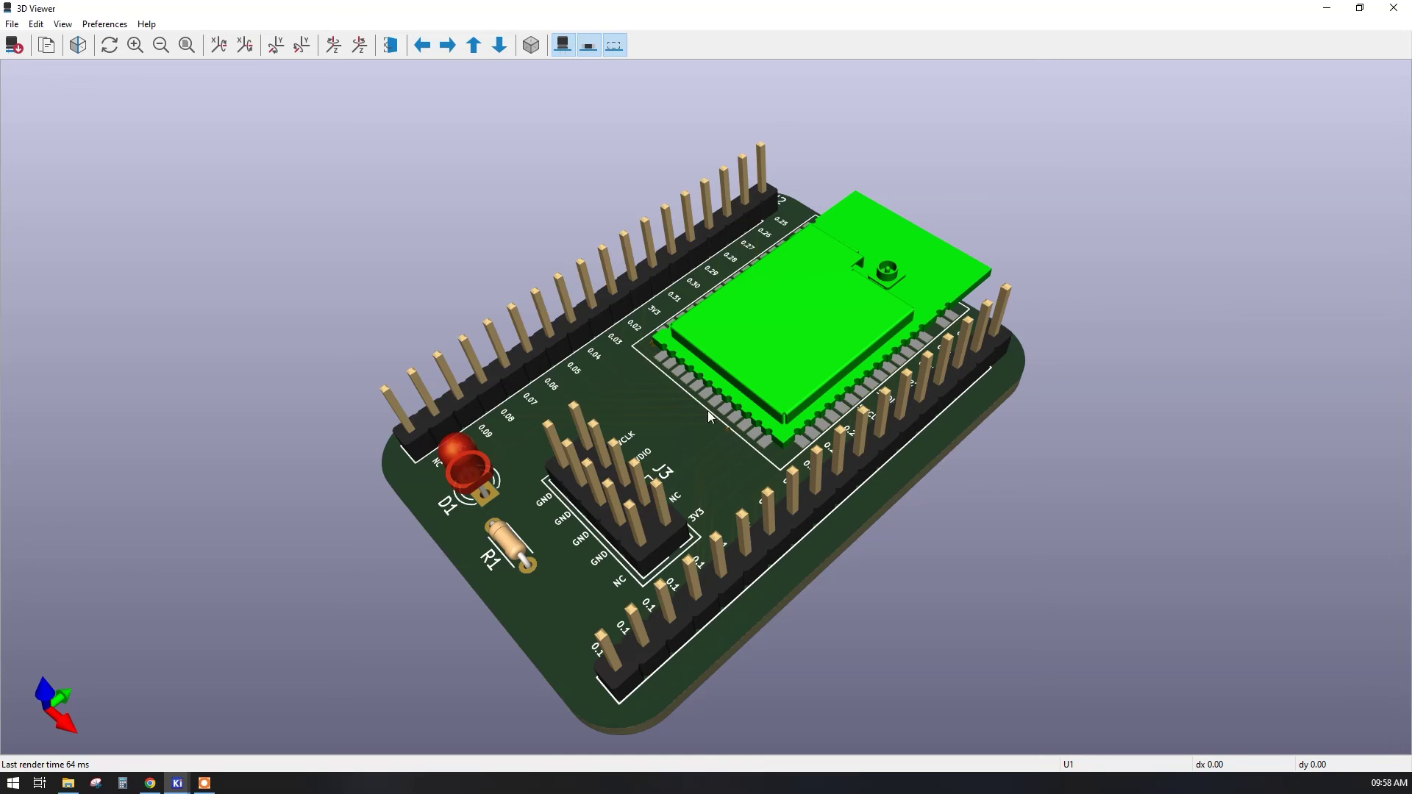
pyautogui.moveTo(505, 624); pyautogui.dragTo(577, 537)
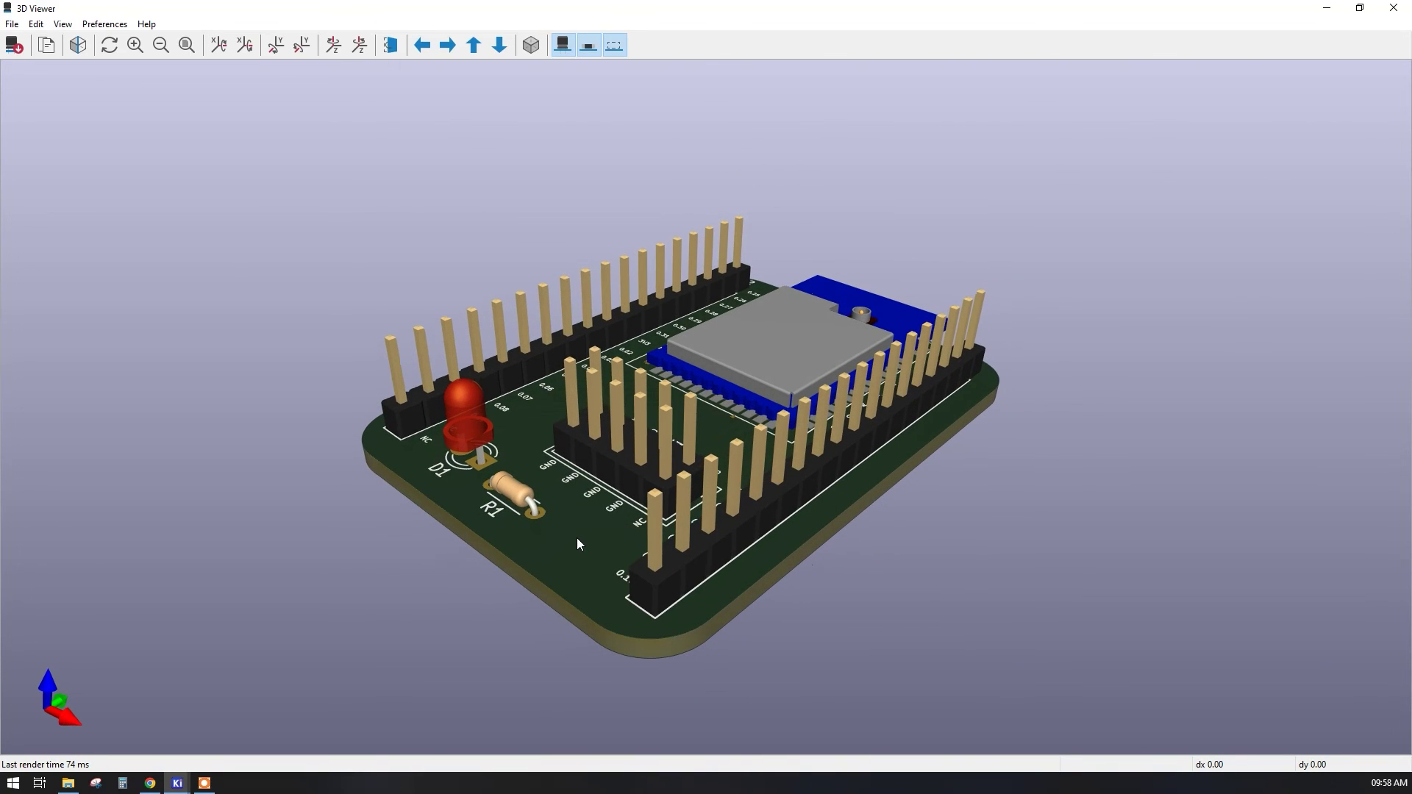